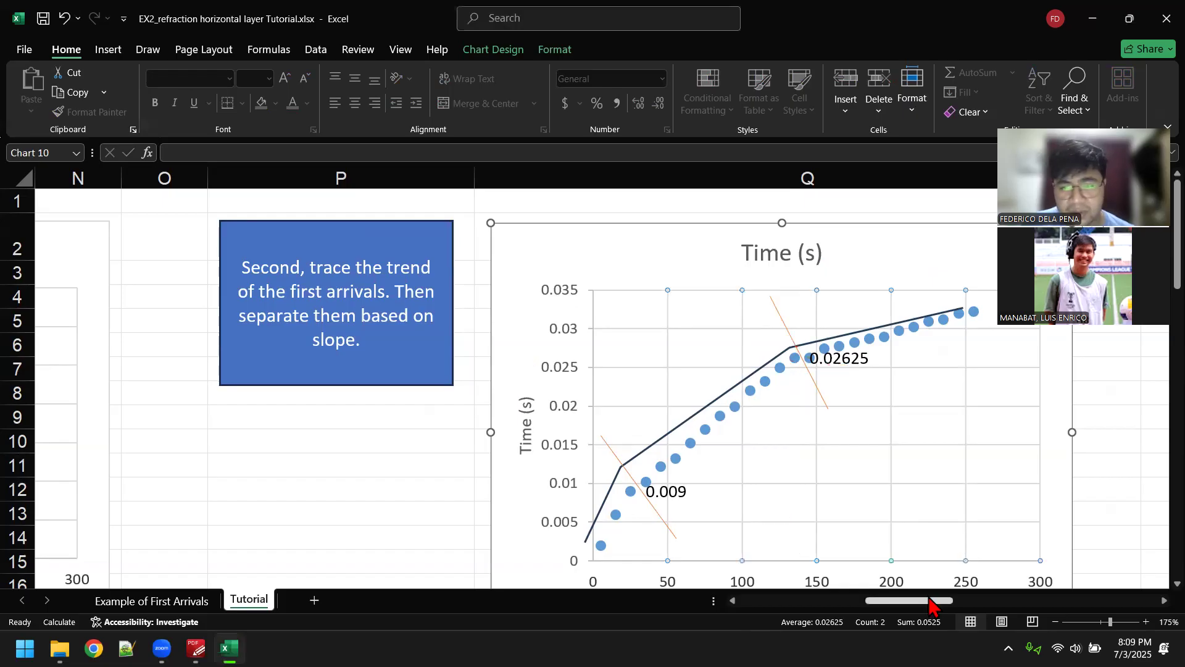
Step: Examine the first-arrival distance and time table, split into three coloured segments, and the Layer 1 chart with its velocity note
left_click_drag(943, 601, 975, 601)
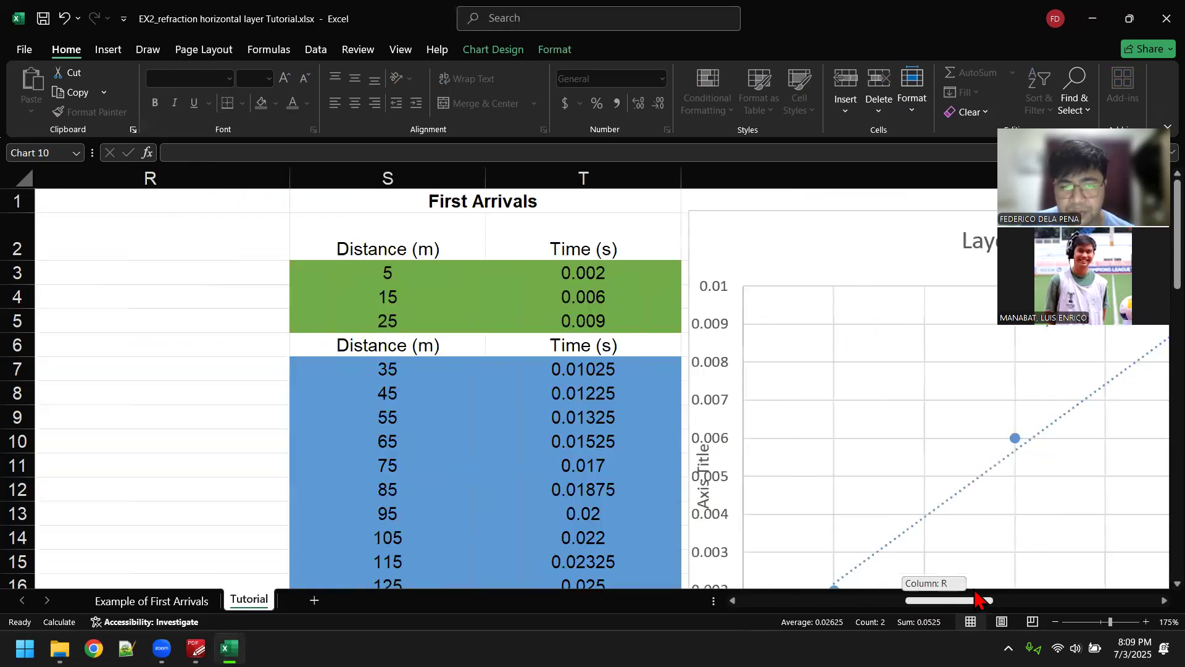
scroll(683, 378, "down", 3)
left_click(452, 369)
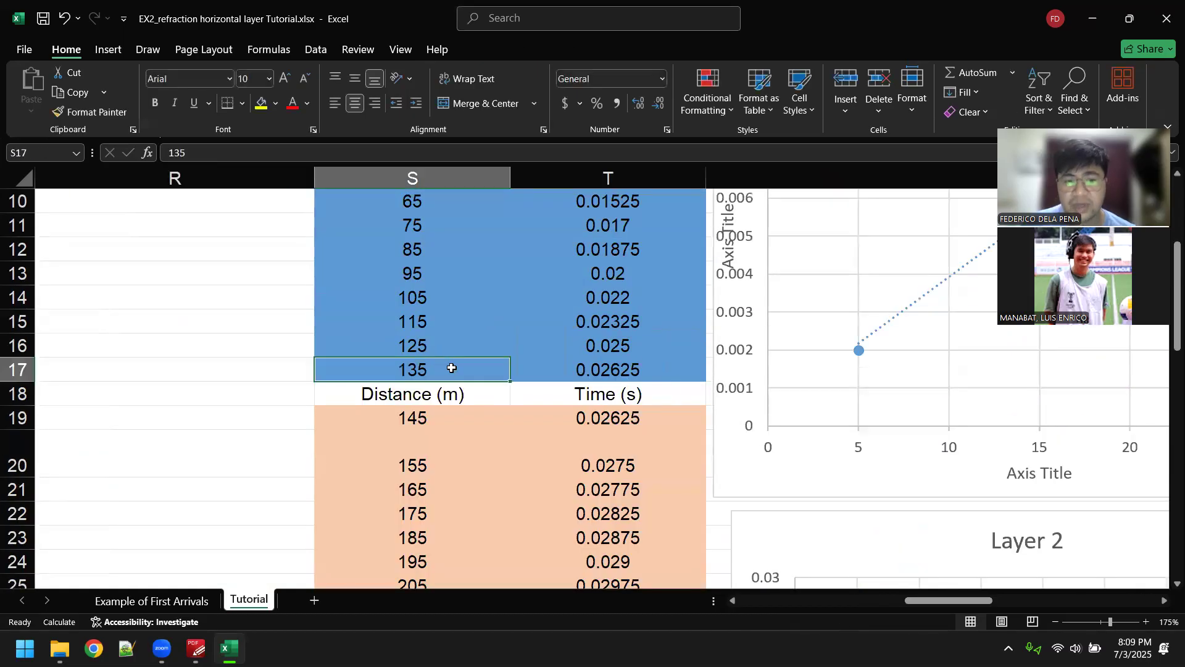
scroll(555, 383, "up", 1)
left_click(584, 370)
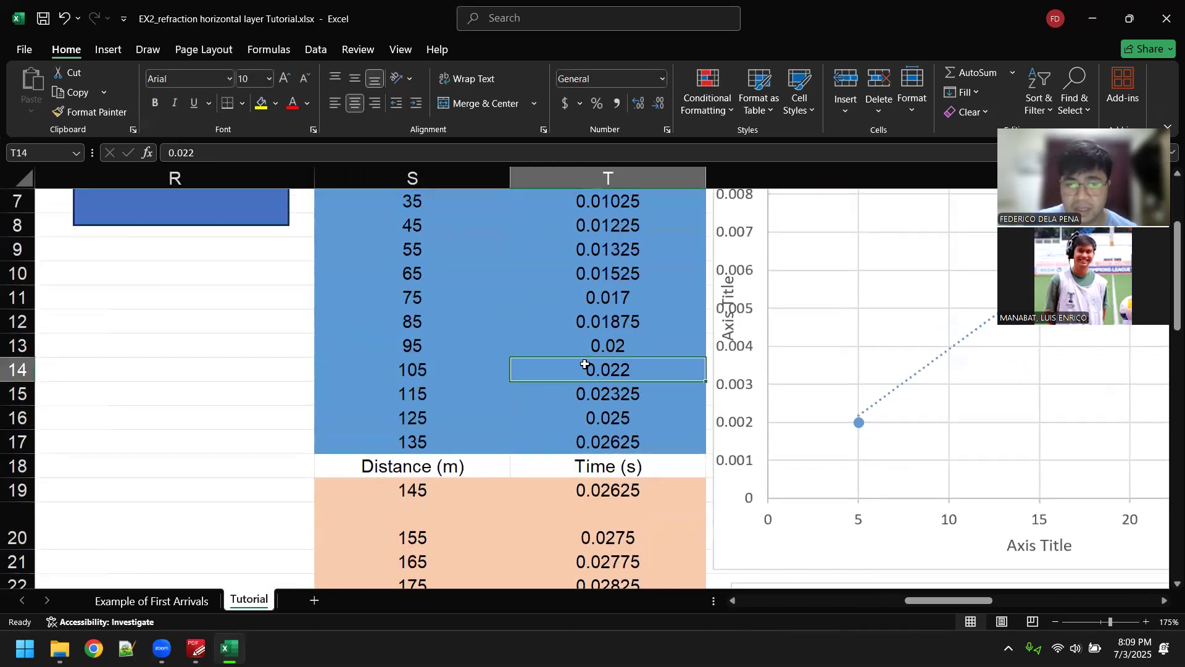
scroll(354, 285, "down", 1, "ctrl")
scroll(354, 285, "down", 1, "ctrl")
mouse_move(991, 604)
left_mouse_down()
mouse_move(966, 603)
mouse_move(999, 604)
mouse_move(986, 602)
left_mouse_up()
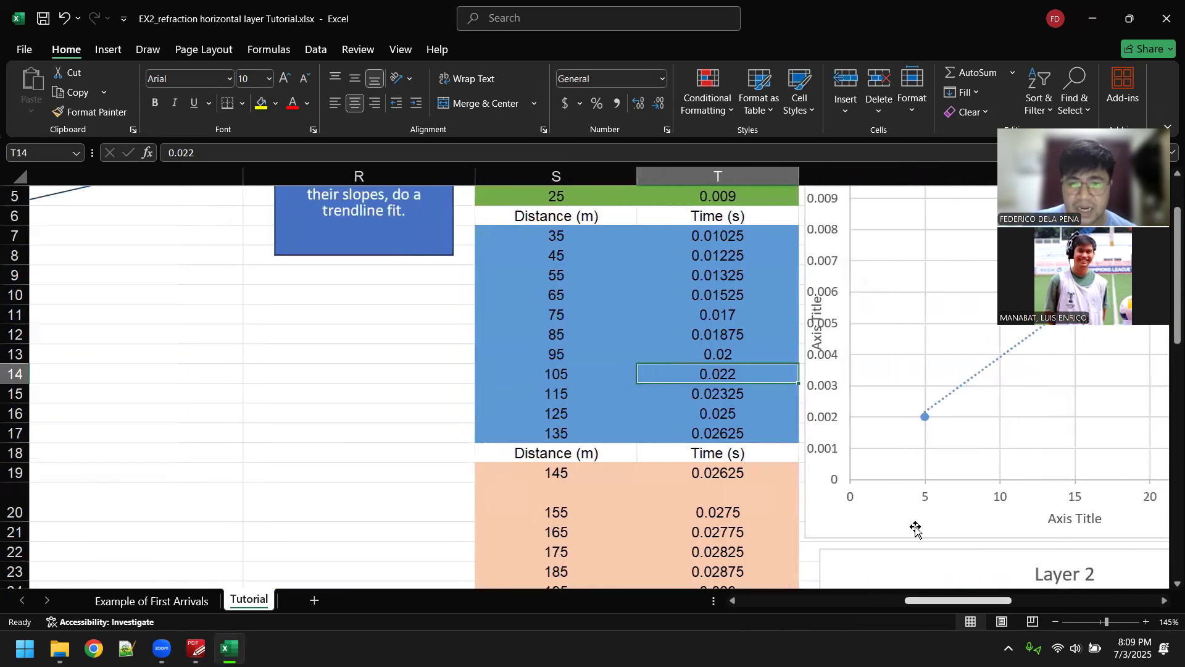
scroll(916, 529, "up", 2)
left_click(530, 310)
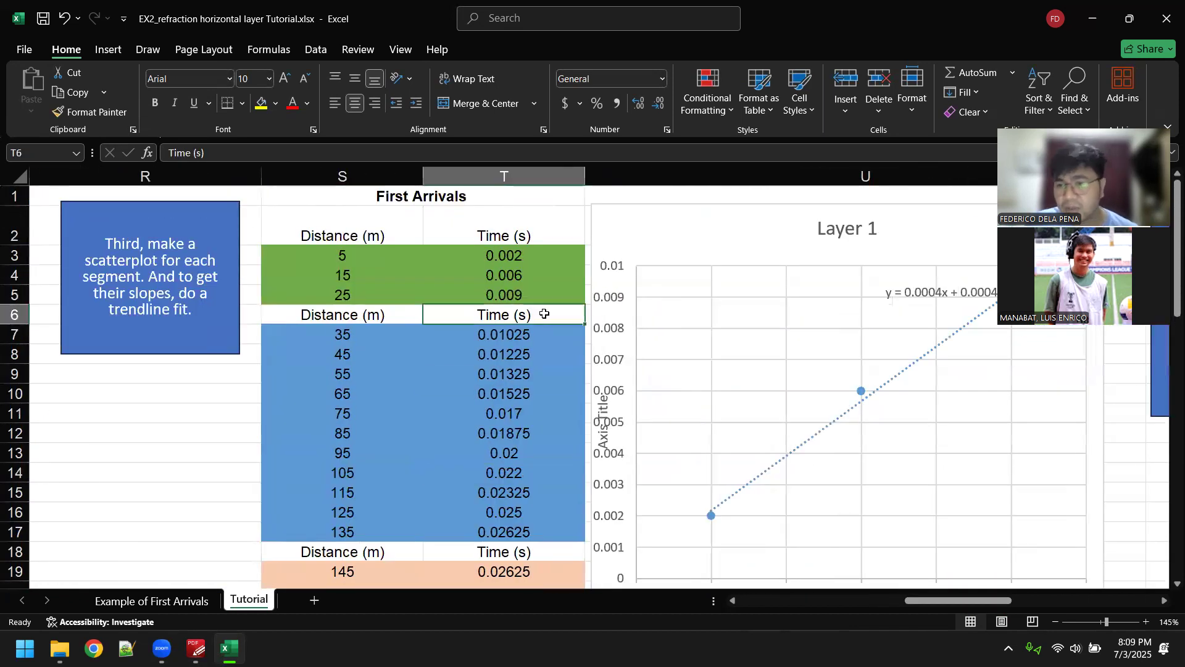
scroll(495, 313, "down", 1)
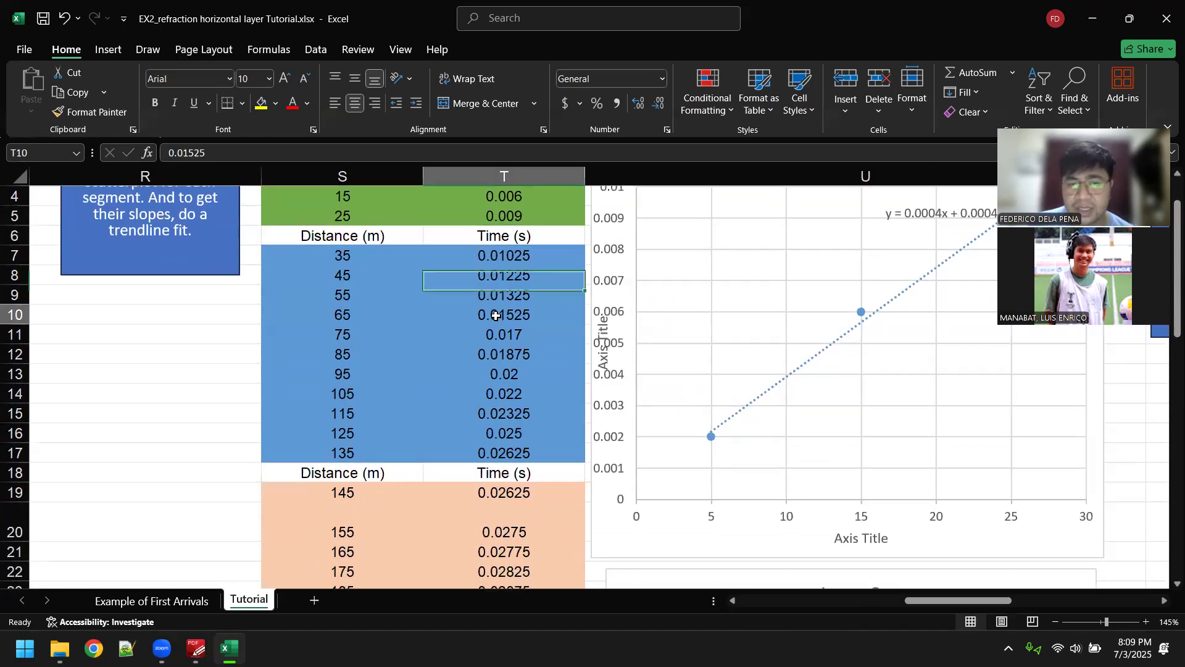
left_click(497, 313)
scroll(500, 312, "down", 4)
scroll(538, 326, "up", 3)
scroll(538, 325, "up", 2)
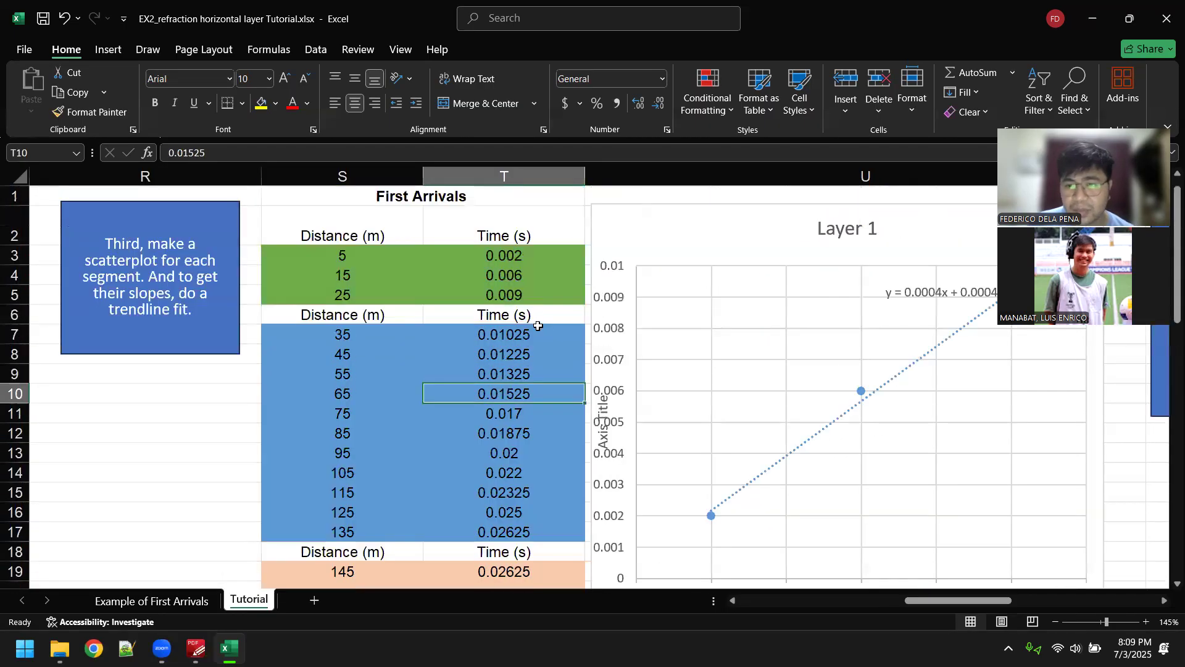
left_click(917, 374)
scroll(886, 376, "down", 1)
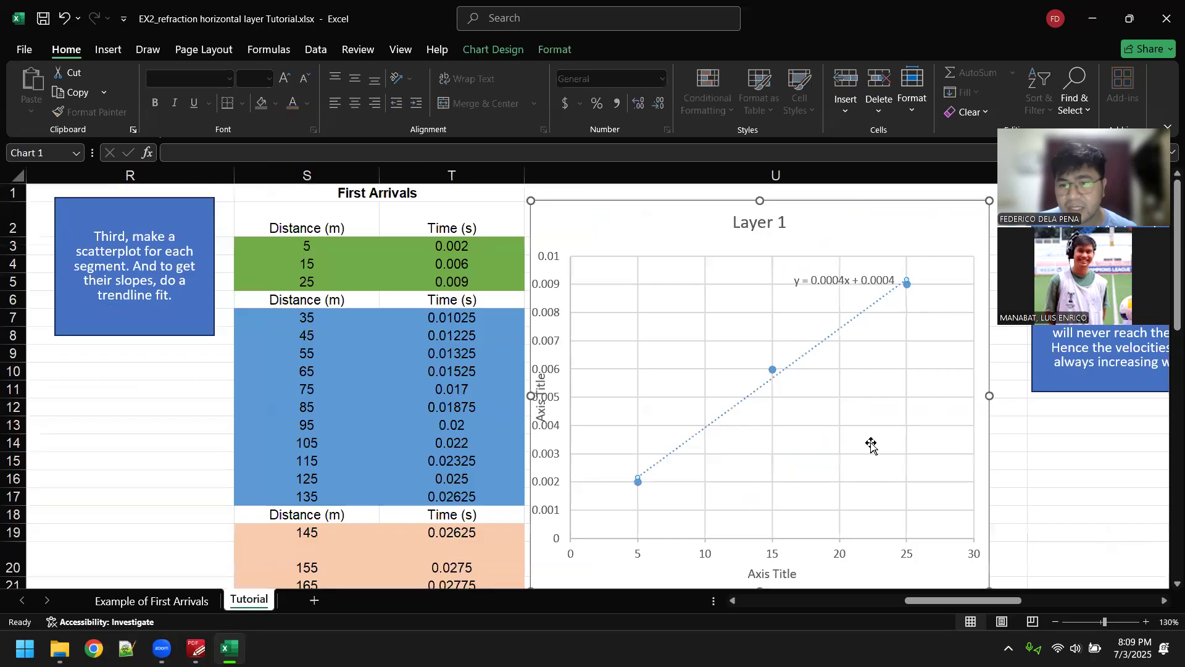
scroll(969, 474, "right", 3)
left_click(969, 474)
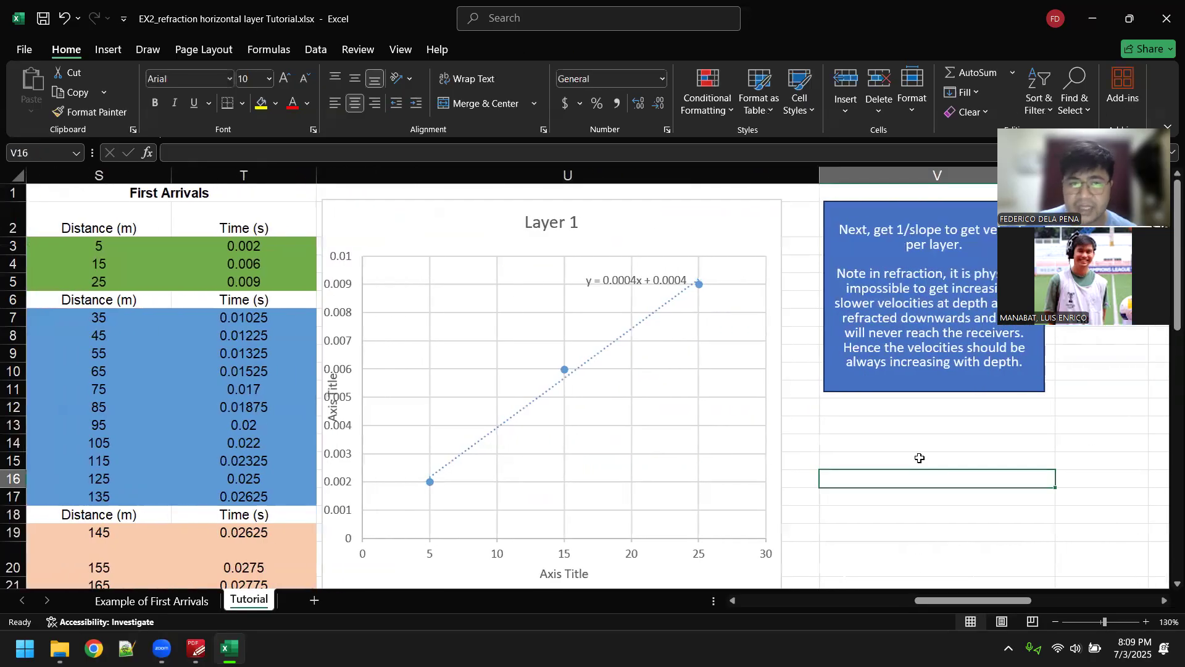
scroll(579, 343, "left", 2)
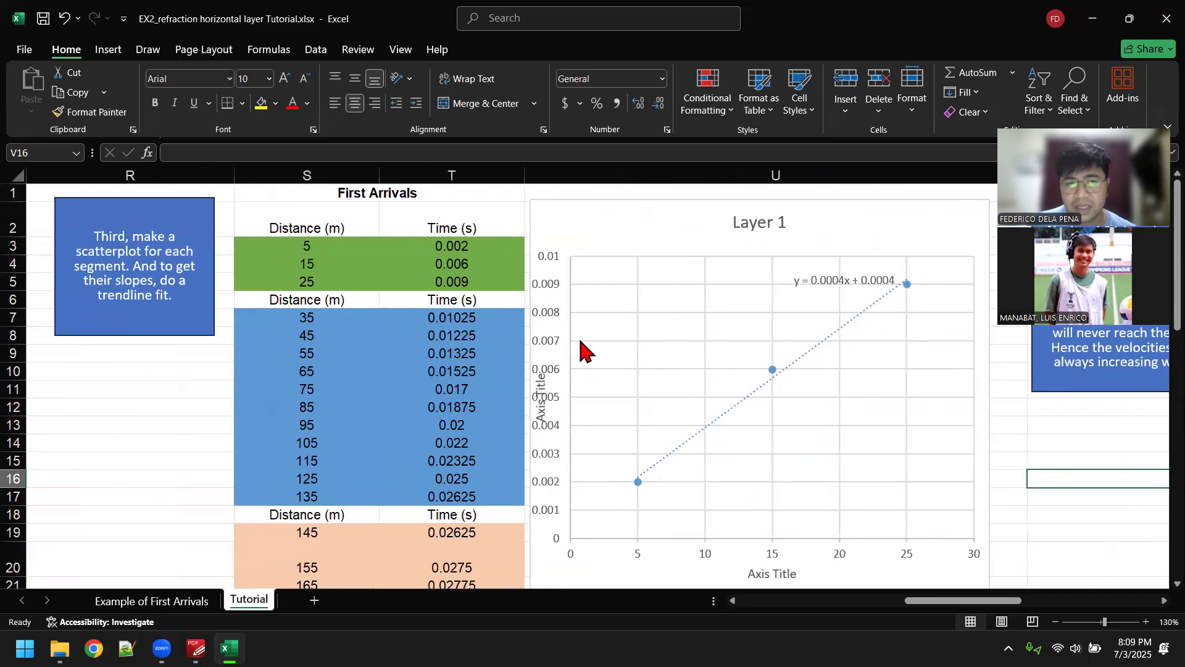
Step: Insert a scatter chart from the first segment's distance and time data in S2:T5 and place it beside the Layer 1 chart
left_click_drag(282, 218, 449, 282)
left_click(107, 49)
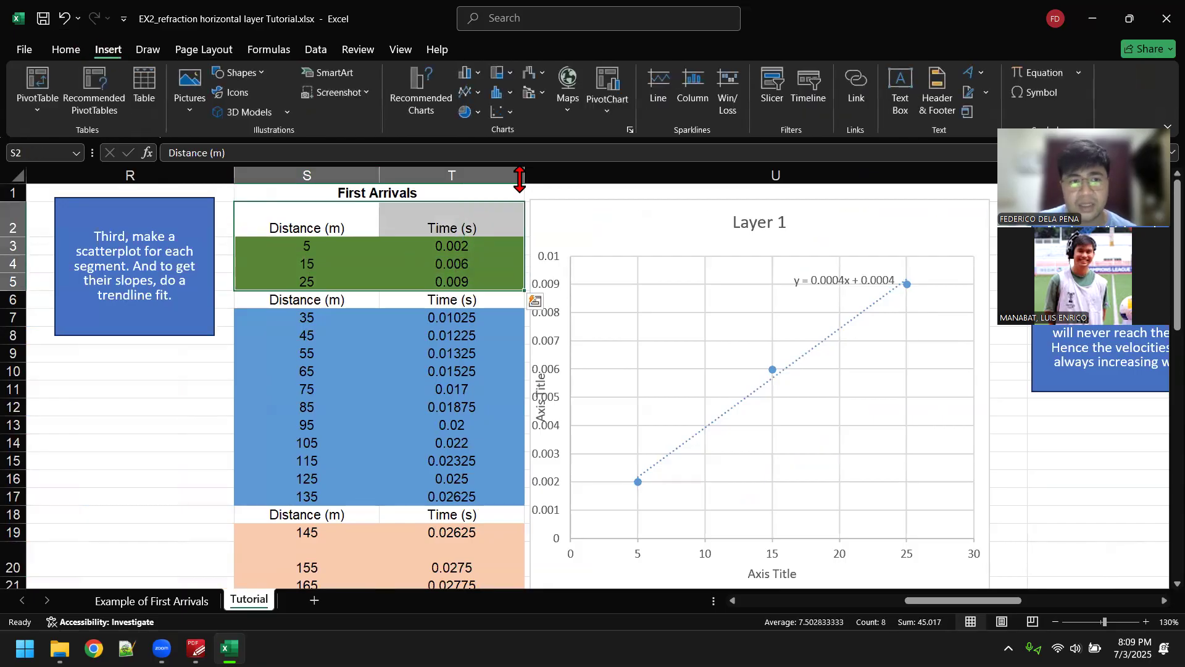
left_click(501, 113)
left_click(511, 165)
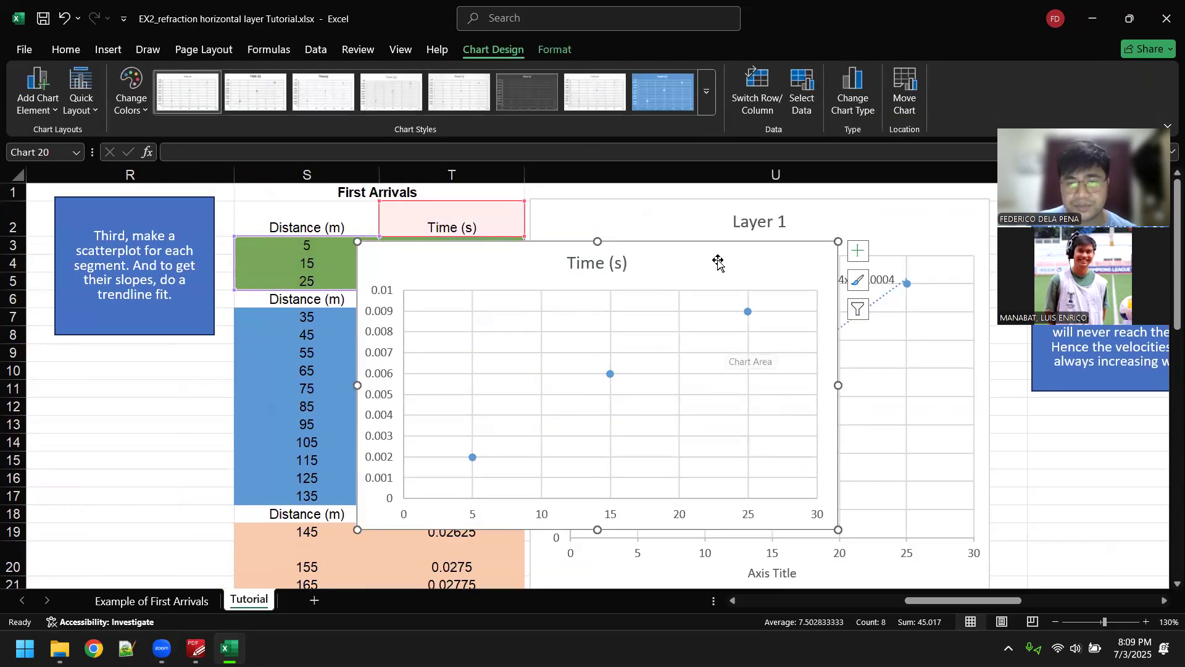
left_click_drag(645, 245, 410, 225)
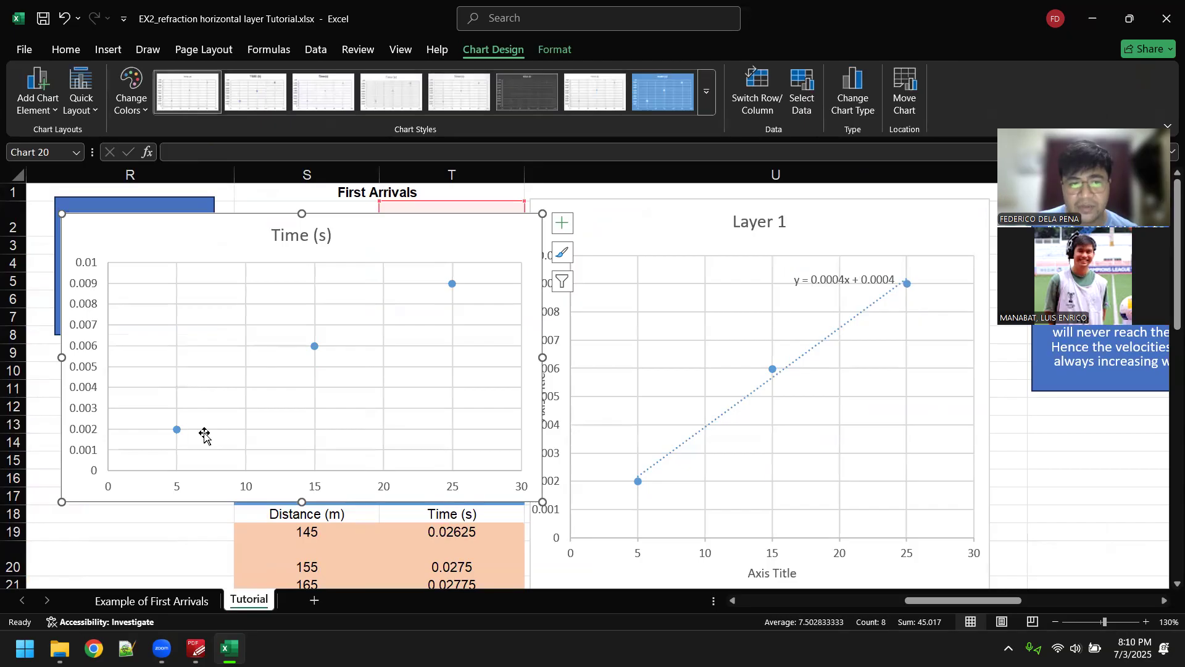
Step: Add a linear trendline to the new Time (s) scatter chart and display its equation on the chart
left_click(315, 346)
right_click(313, 350)
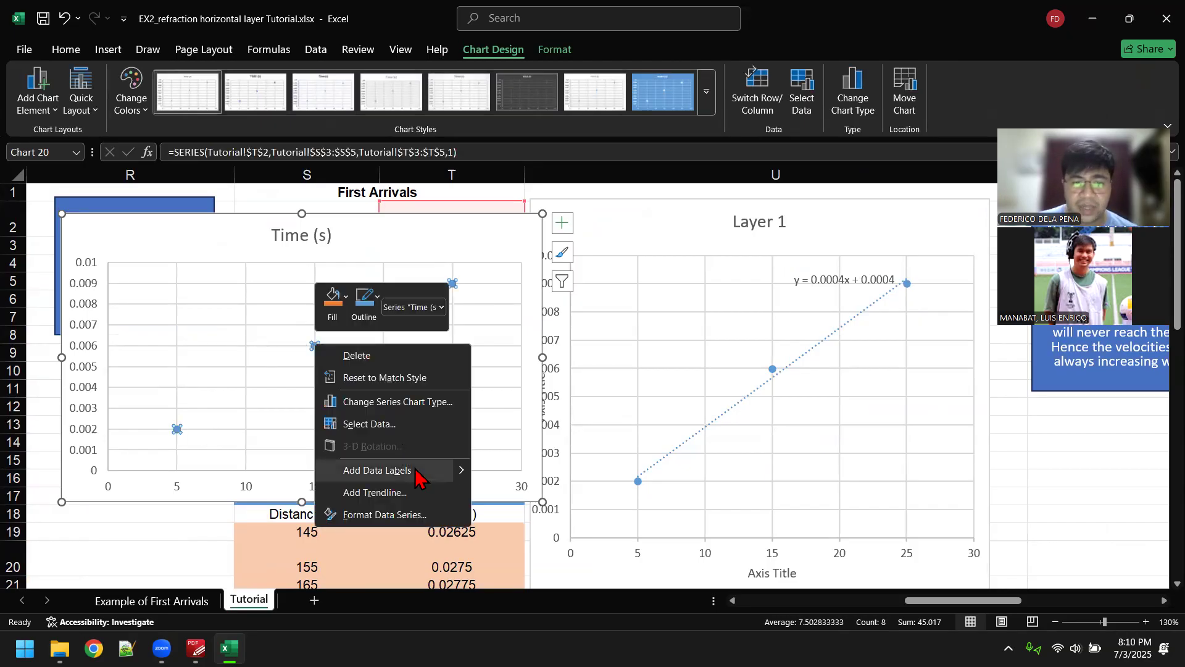
left_click(417, 492)
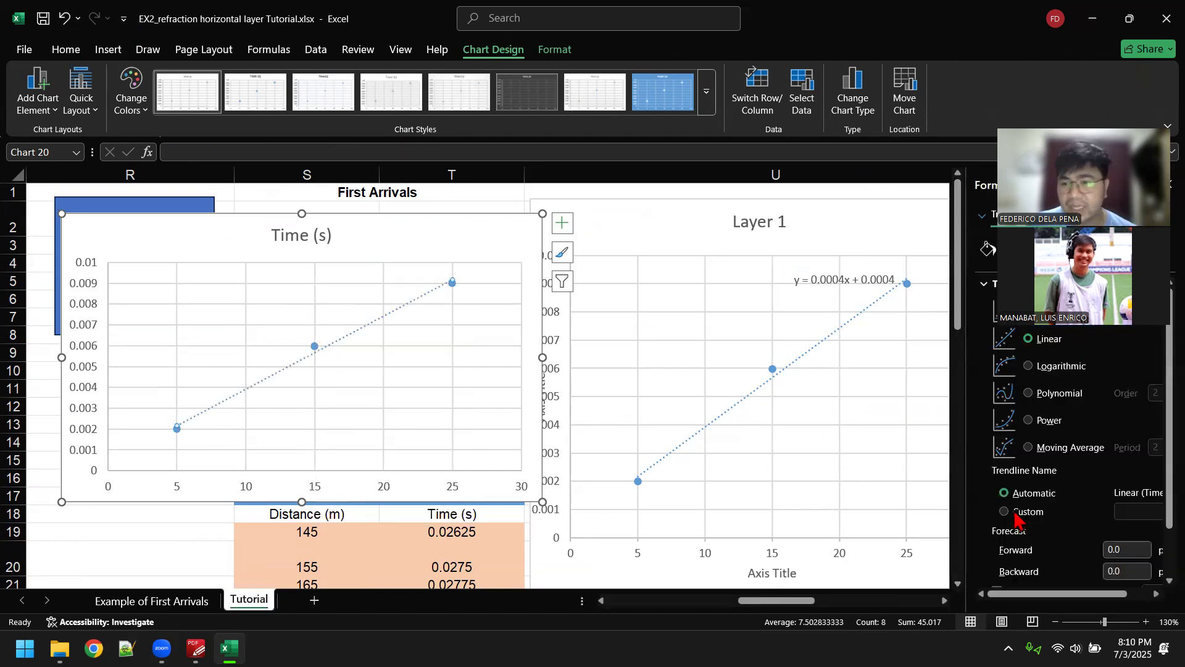
left_click_drag(1167, 455, 1166, 481)
left_click(1023, 554)
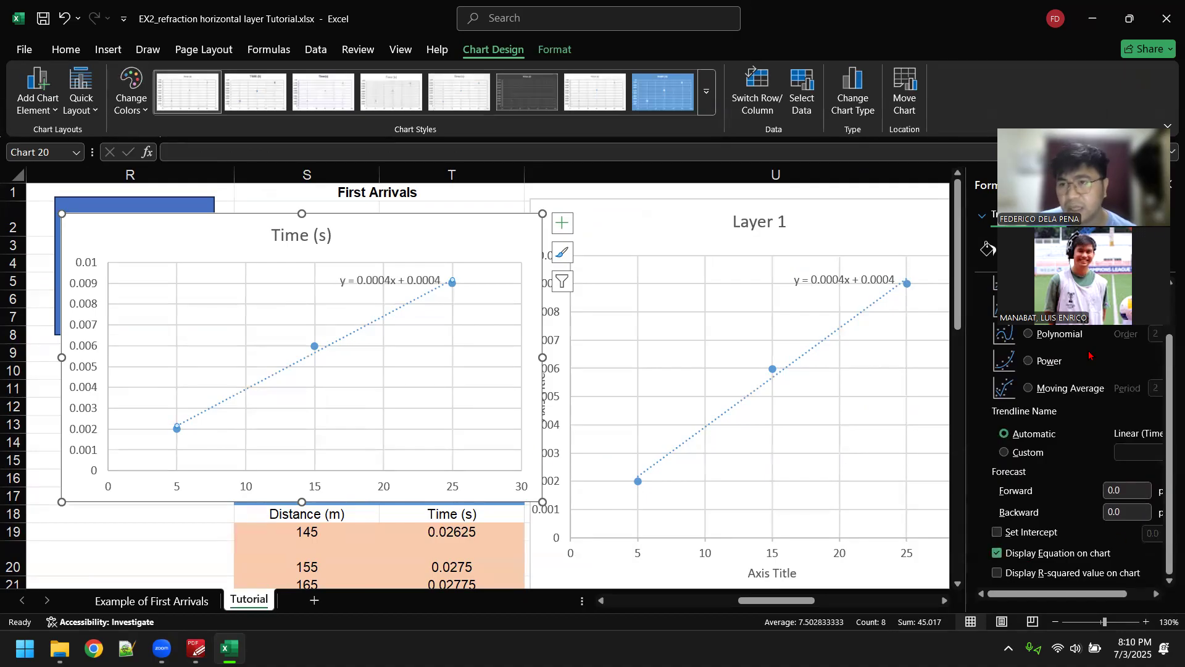
left_click_drag(1139, 206, 1090, 87)
left_click(1169, 185)
left_click(416, 332)
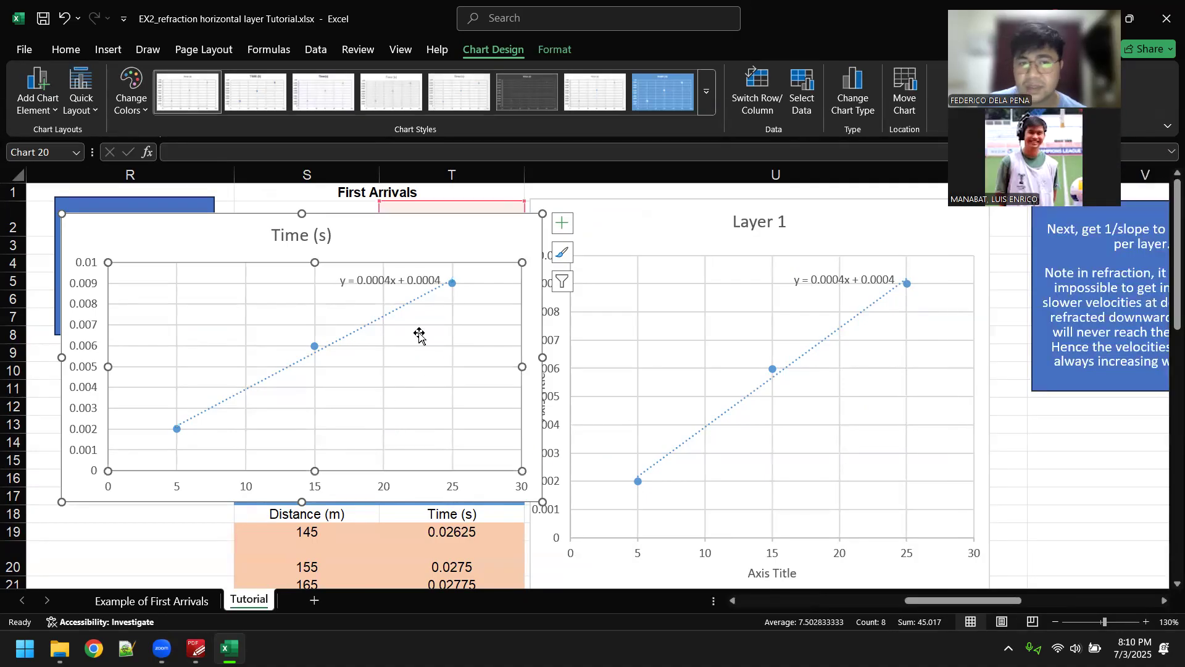
left_click(370, 286)
left_click(333, 346)
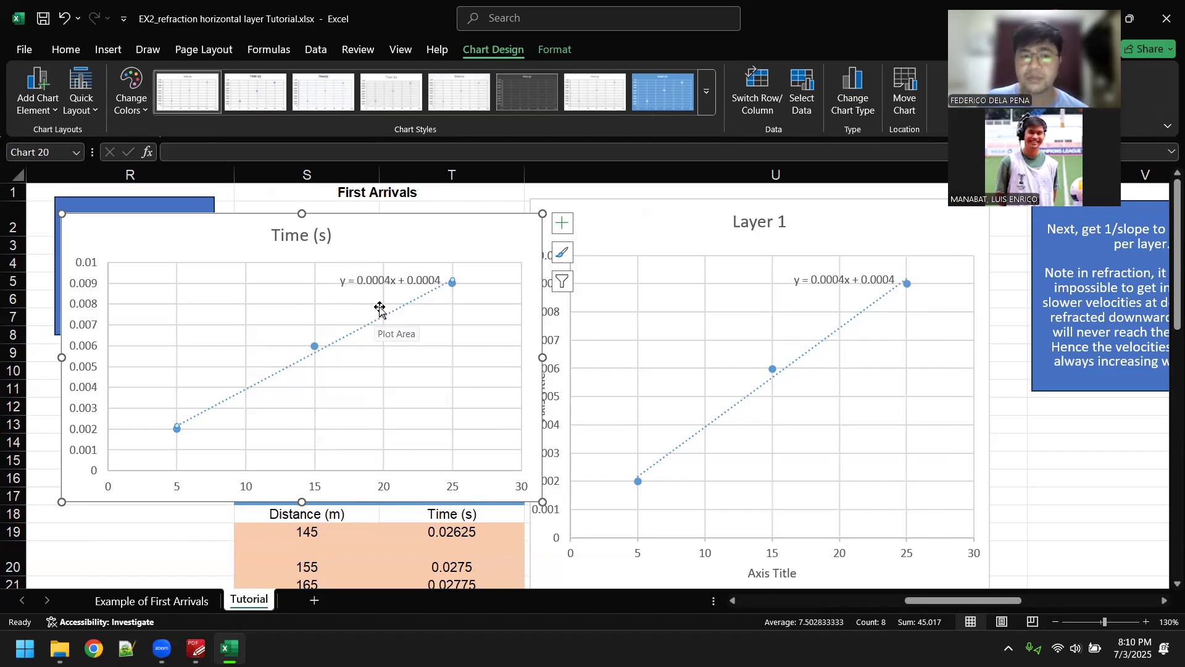
Step: Enter 1/0.0004 in cell V14 for the first layer's velocity
left_click(1029, 455)
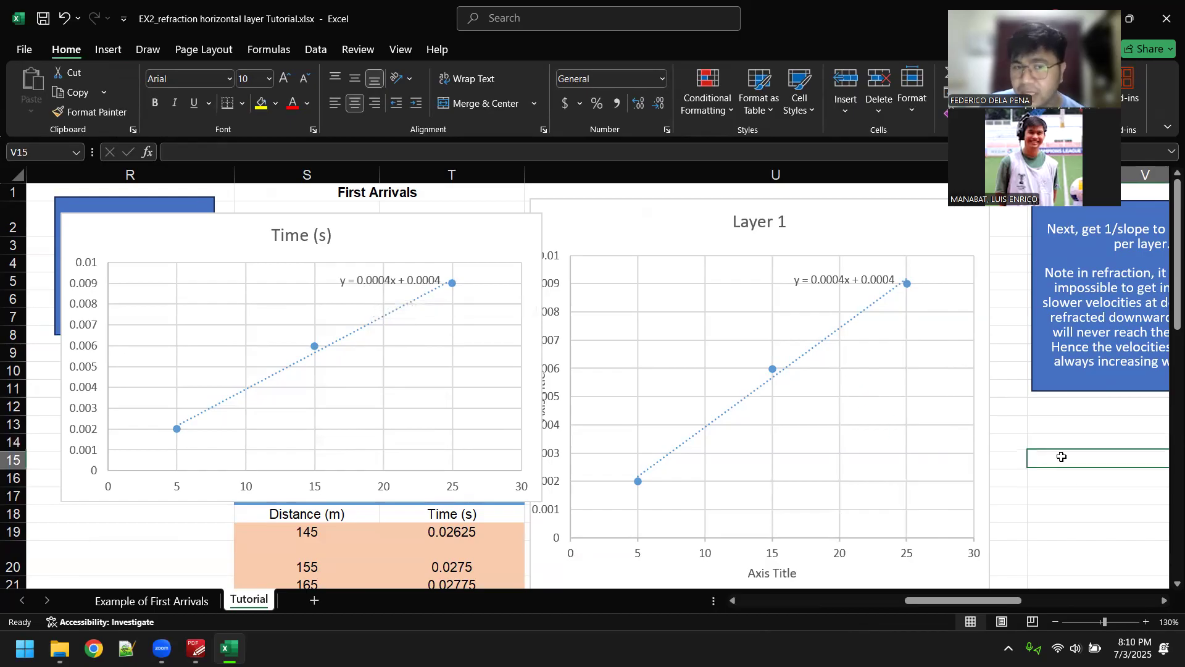
type("=")
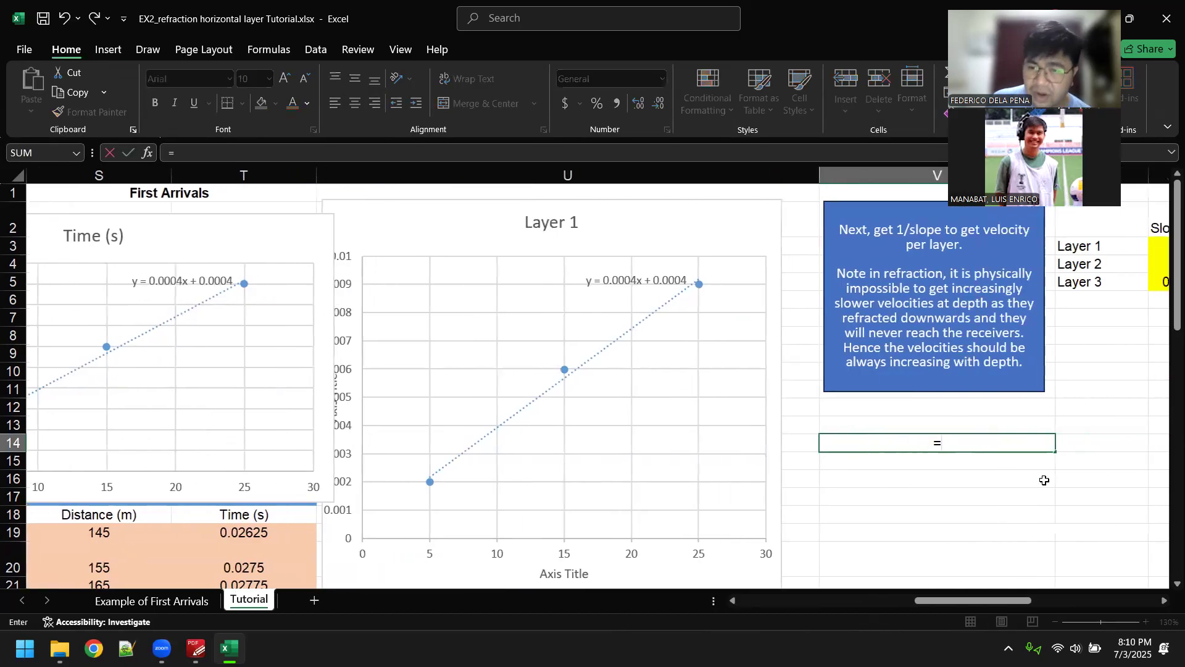
key("BackSpace")
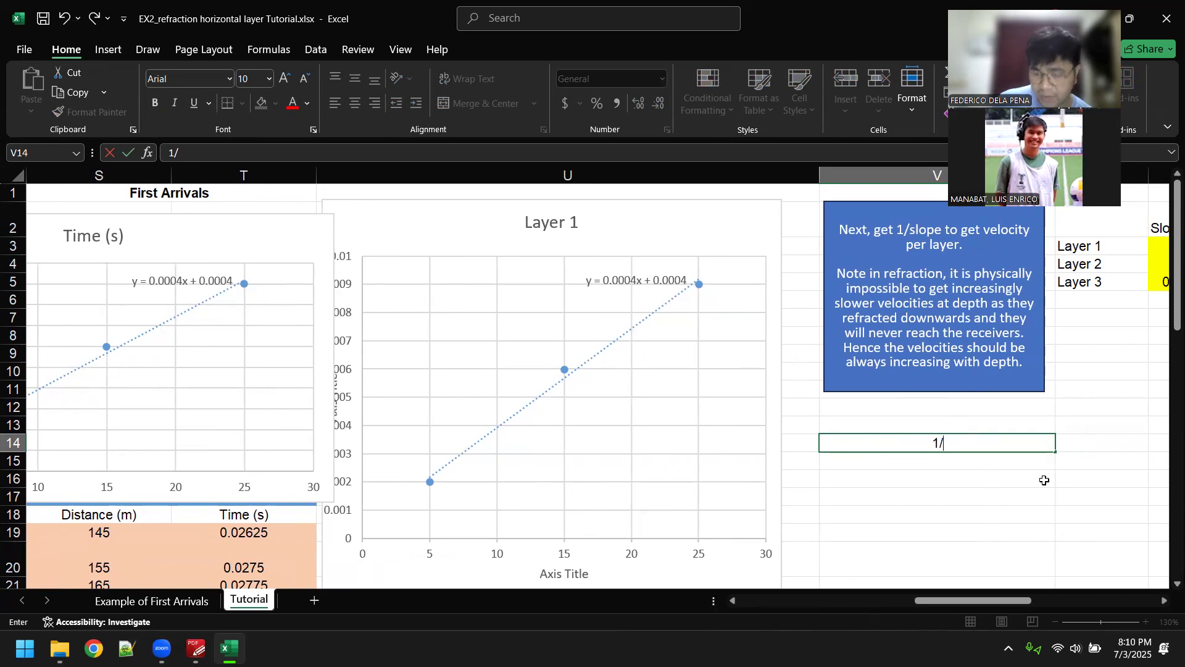
type("1/0.0004")
key("Return")
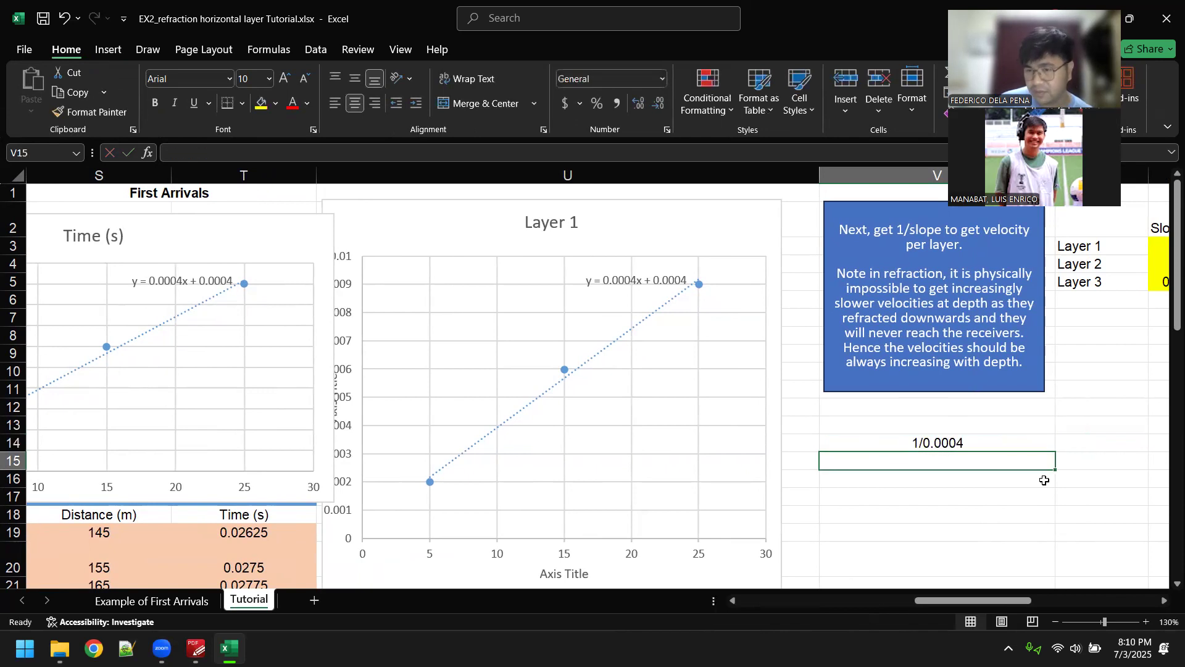
Step: Turn the entry in cell V14 into the formula =1/0.0004
left_click(984, 442)
double_click(896, 440)
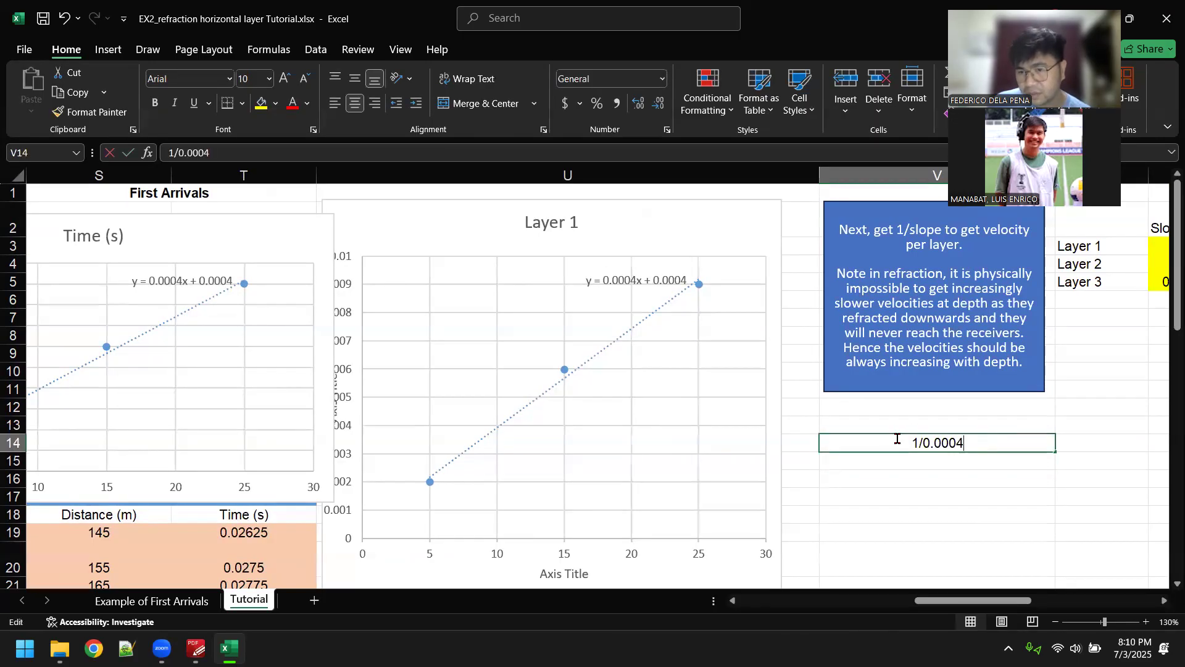
type("=")
key("Return")
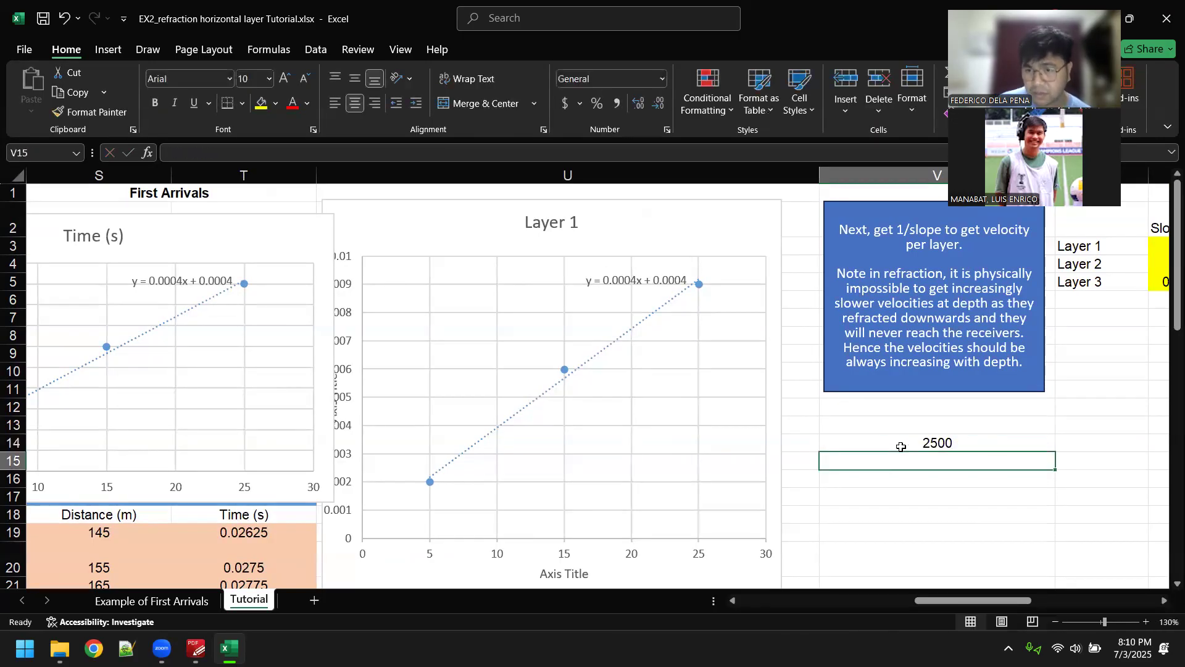
Step: Clear the velocity formula in cell V14 and delete the practice Time (s) scatter chart
left_click(971, 443)
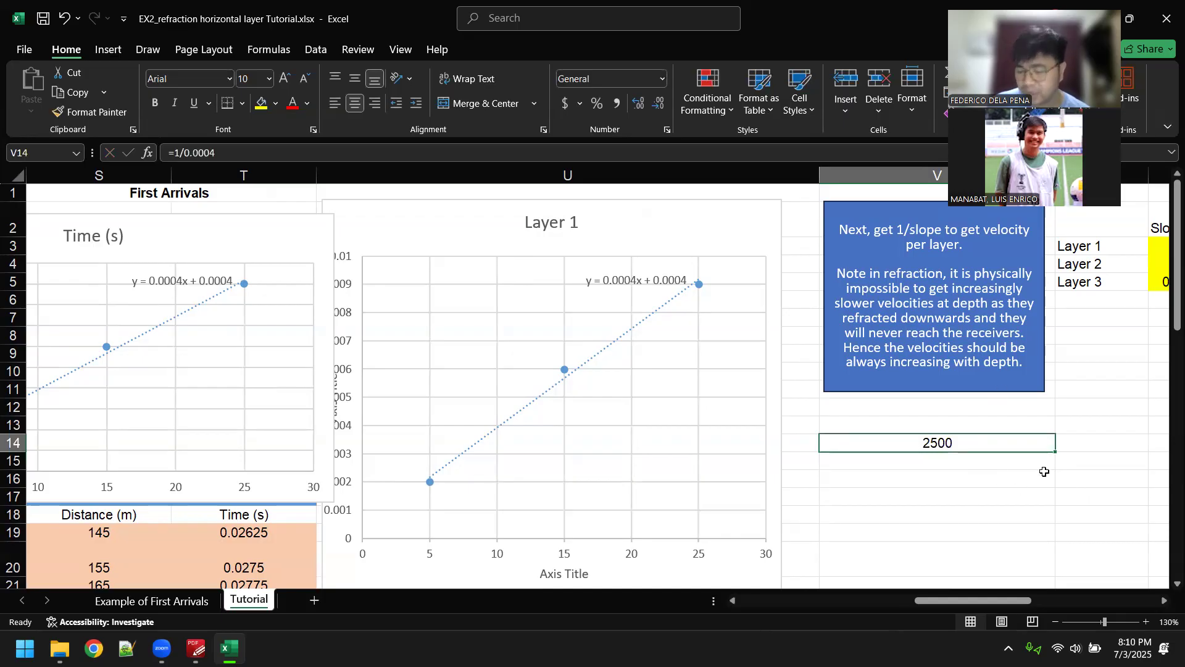
key("Delete")
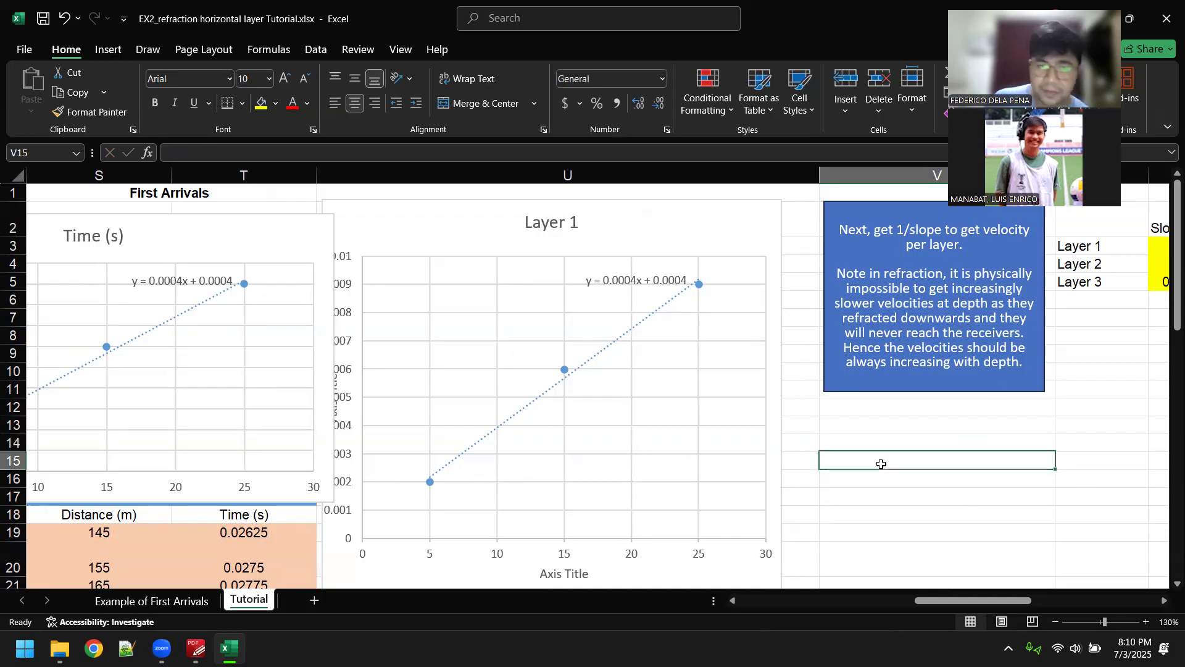
left_click(301, 225)
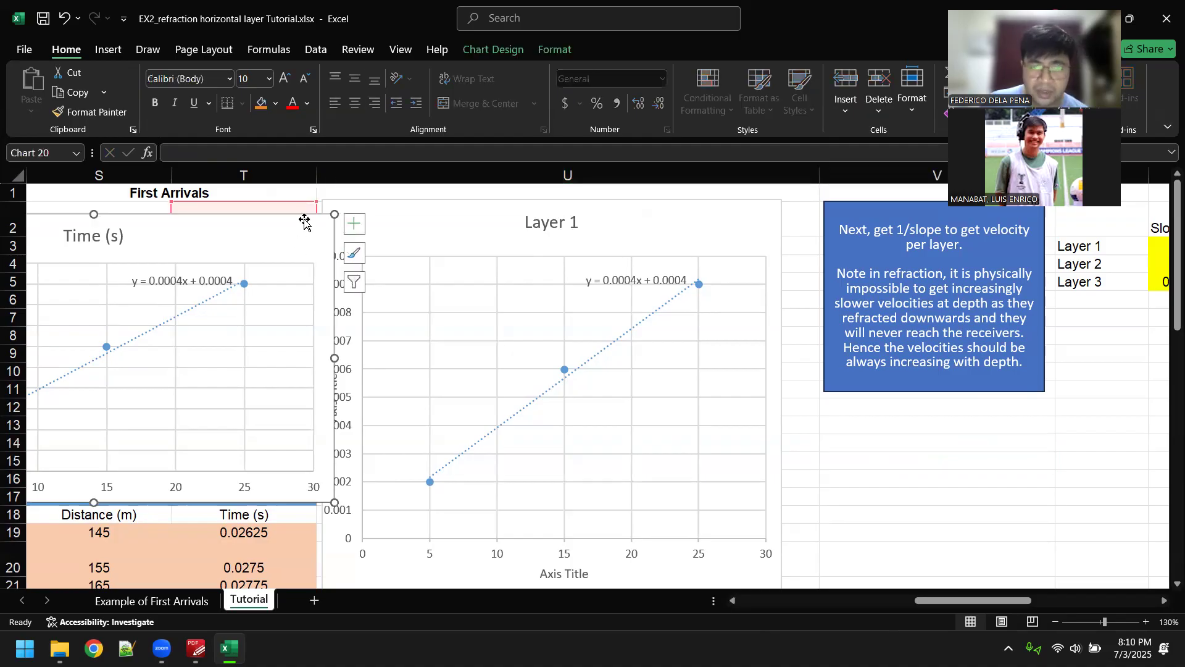
key("Delete")
Step: Examine the Layer 2 and Layer 3 scatter charts and their trendline equations
scroll(635, 317, "down", 4)
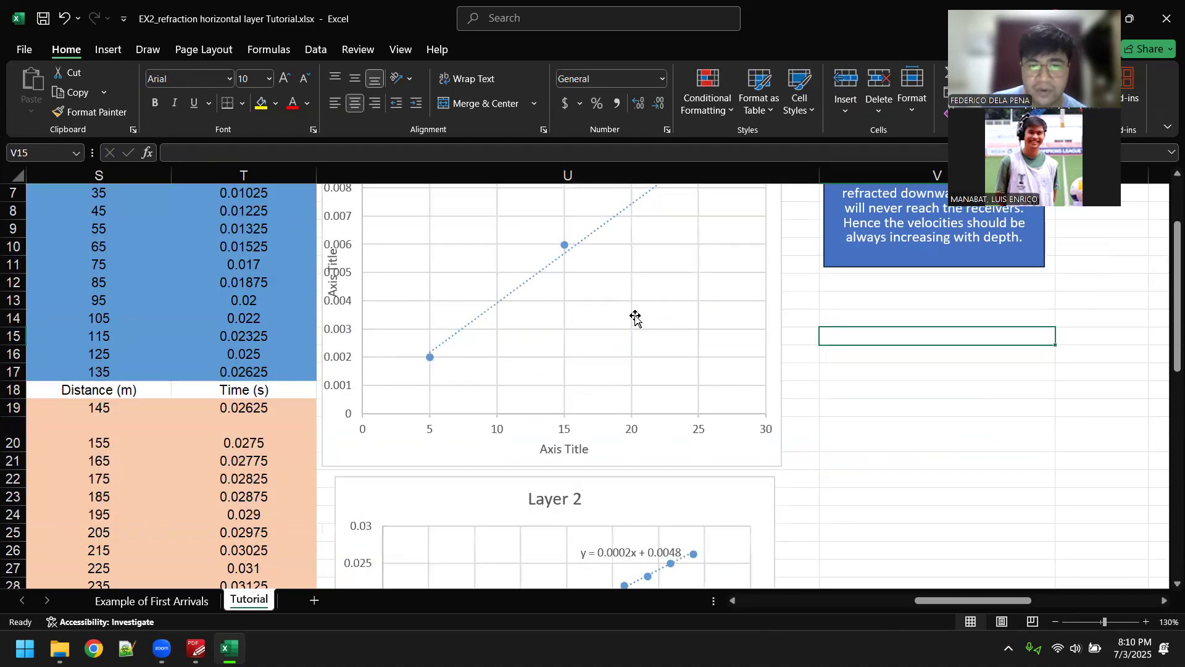
left_click(851, 353)
scroll(699, 342, "down", 1)
left_click(699, 341)
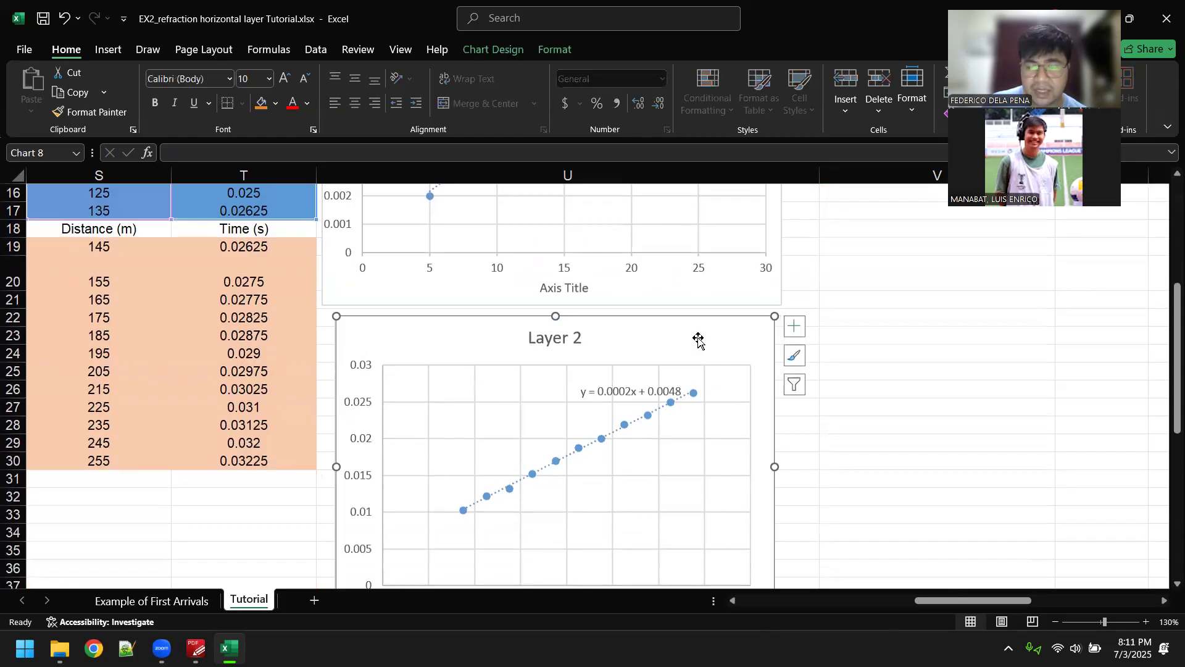
scroll(699, 341, "down", 1)
left_click(1010, 337)
scroll(818, 327, "up", 5)
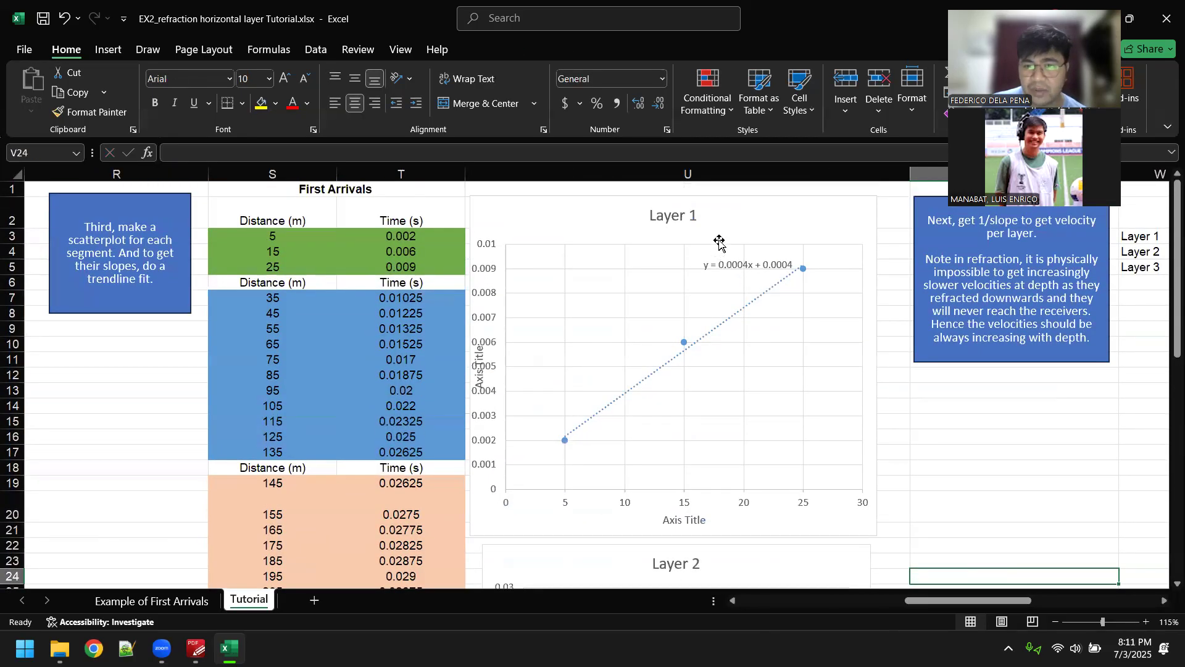
scroll(714, 375, "down", 4)
left_click(743, 351)
scroll(743, 351, "down", 1)
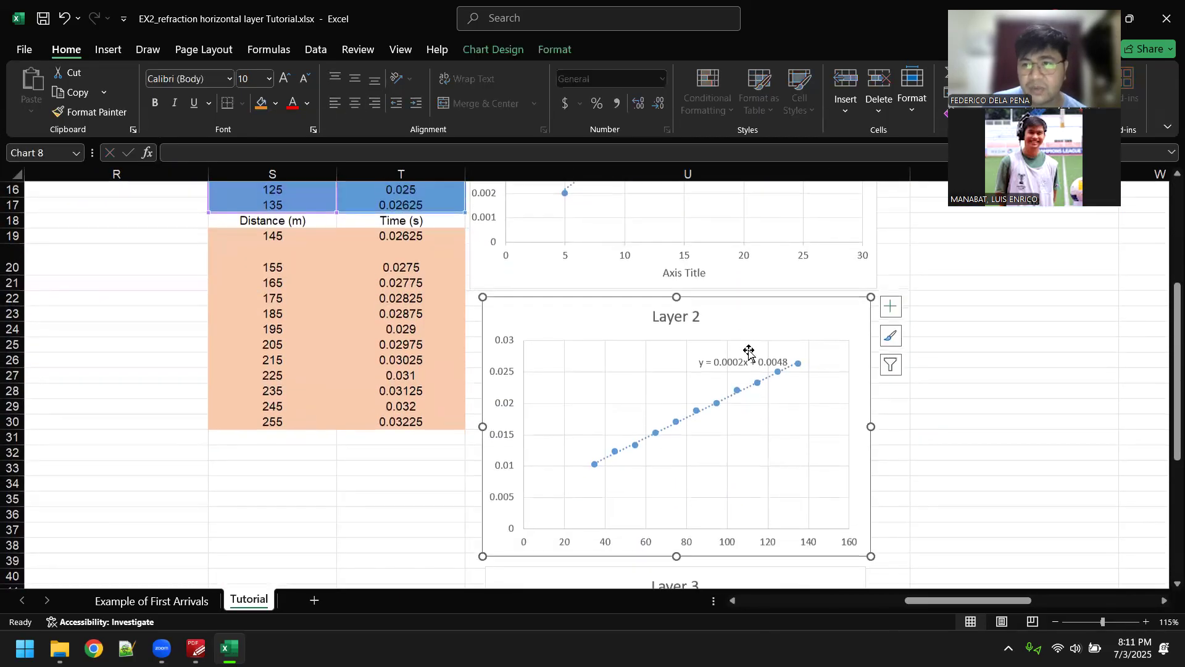
scroll(802, 364, "down", 3)
left_click(730, 432)
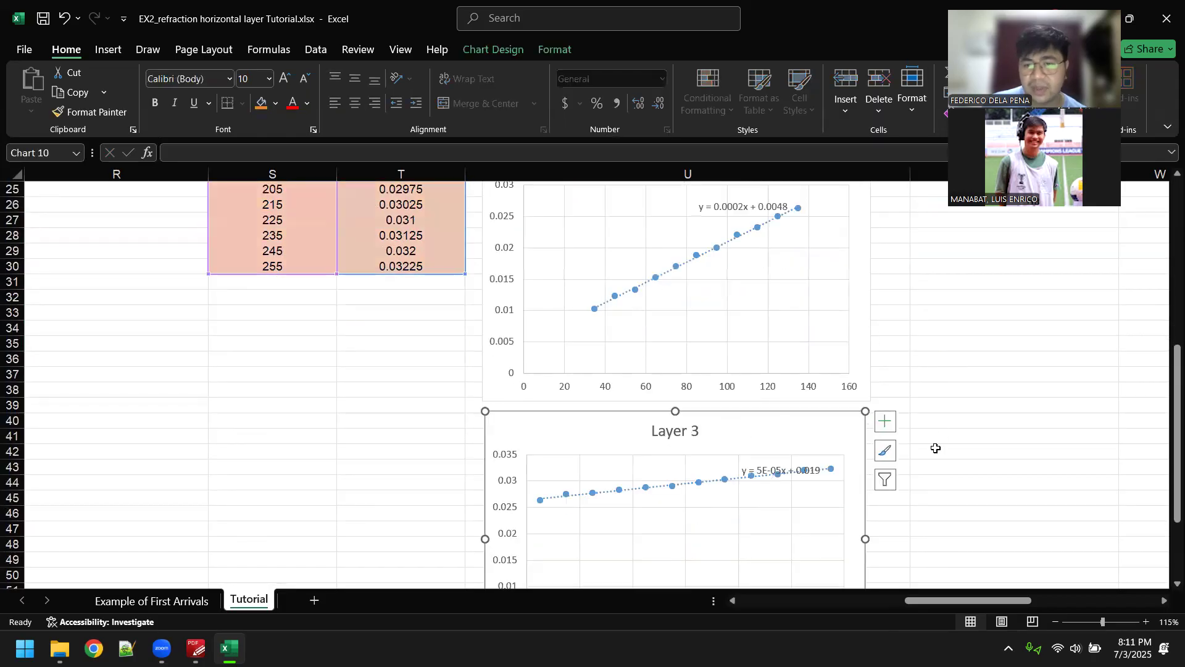
left_click(998, 400)
left_click(701, 465)
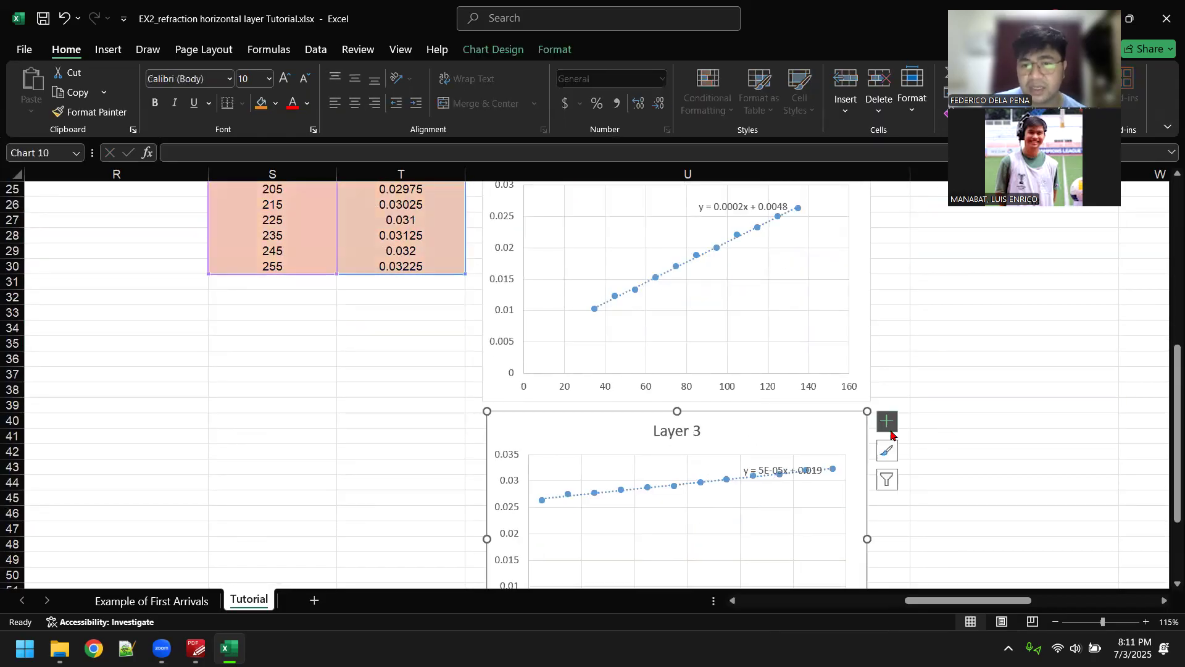
left_click(1049, 389)
Step: Bring the layer slope and velocity table and the critical angle instructions into view
scroll(1043, 384, "up", 8)
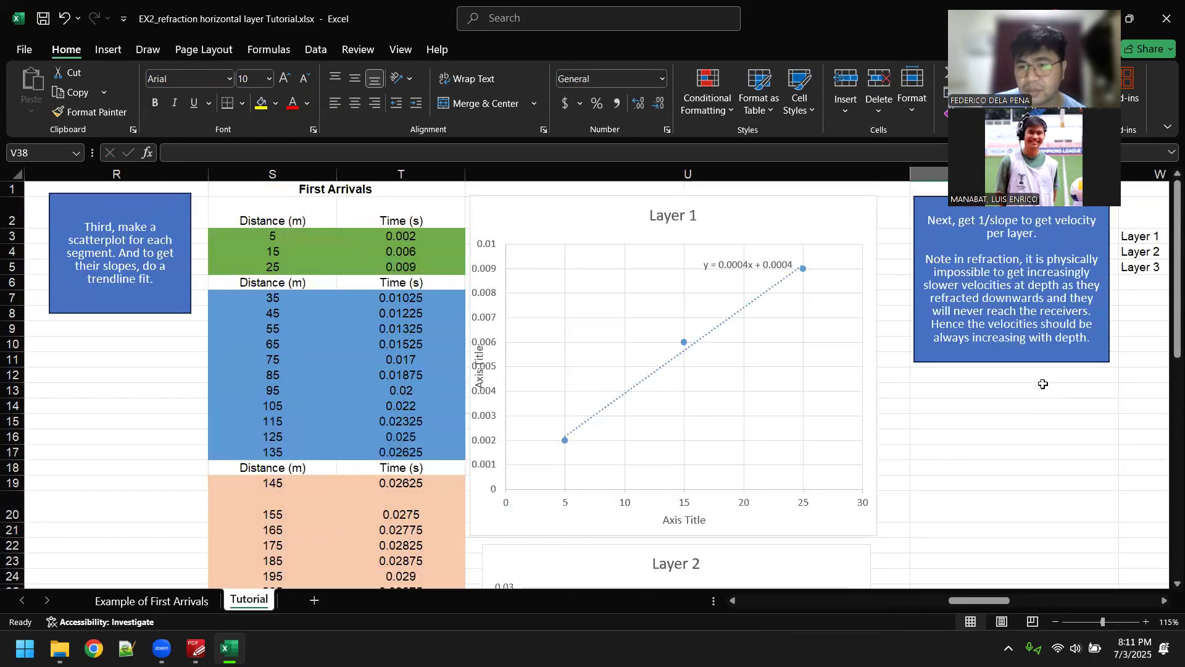
left_click(1004, 451)
scroll(1000, 452, "right", 4)
left_click(992, 453)
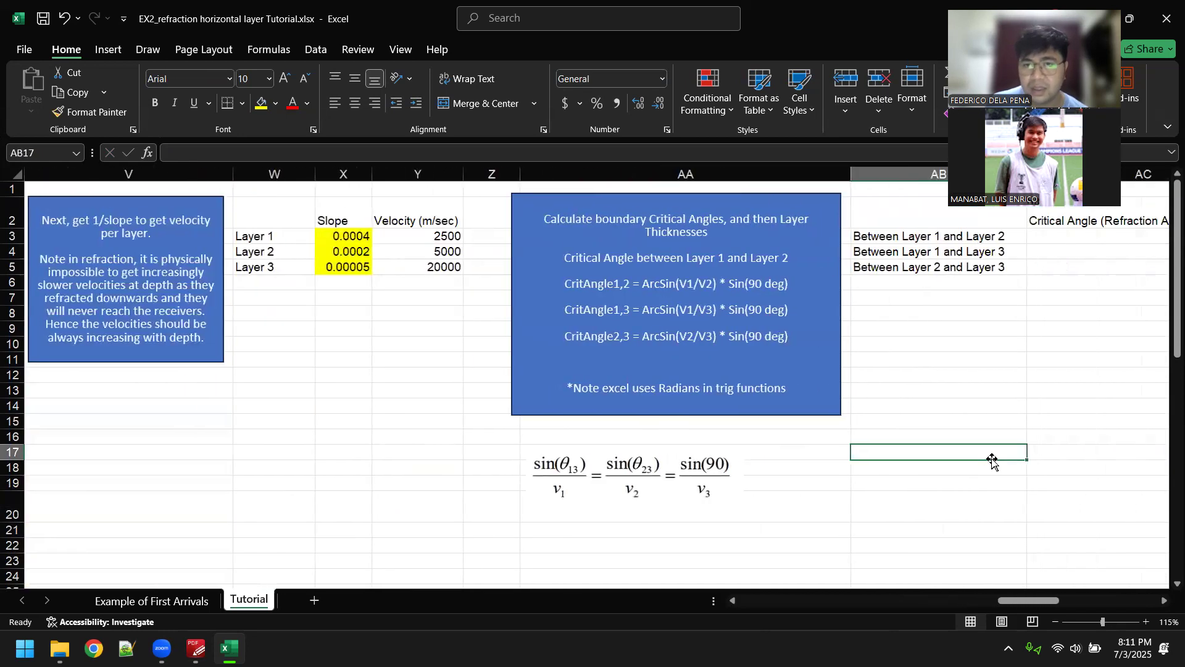
Step: Bring the Layer 1 chart beside the slope and velocity table and select the Layer 1 slope cell
key("Left")
key("Left")
key("Left")
key("Left")
key("Left")
key("Left")
key("Left")
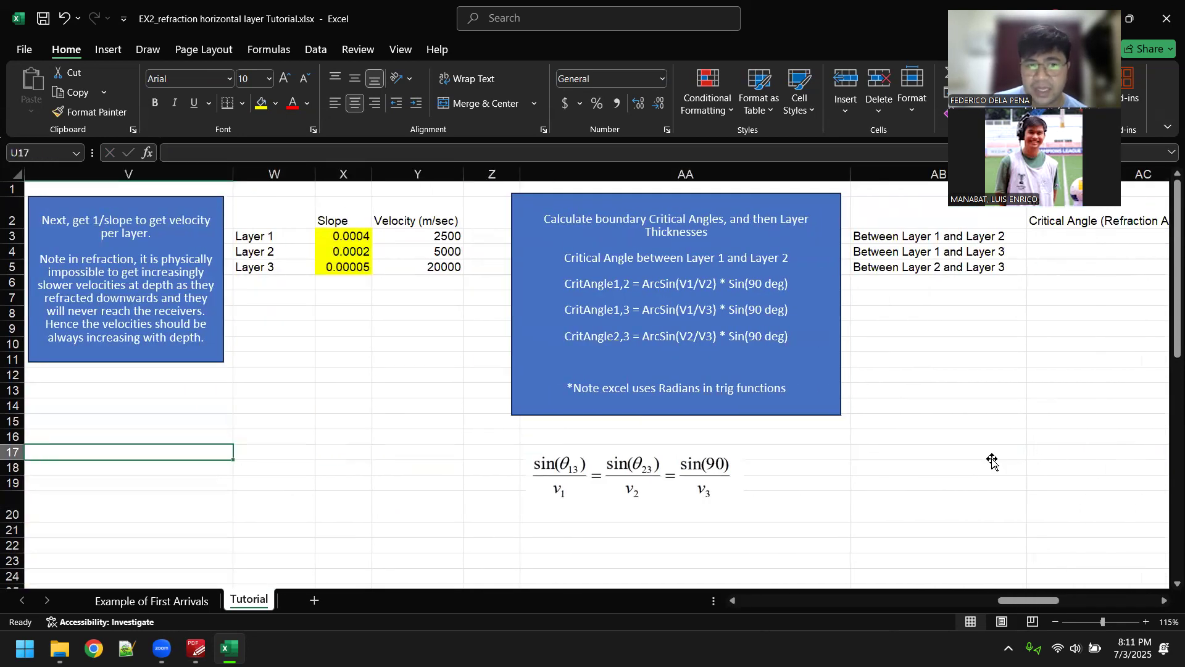
left_click(826, 374)
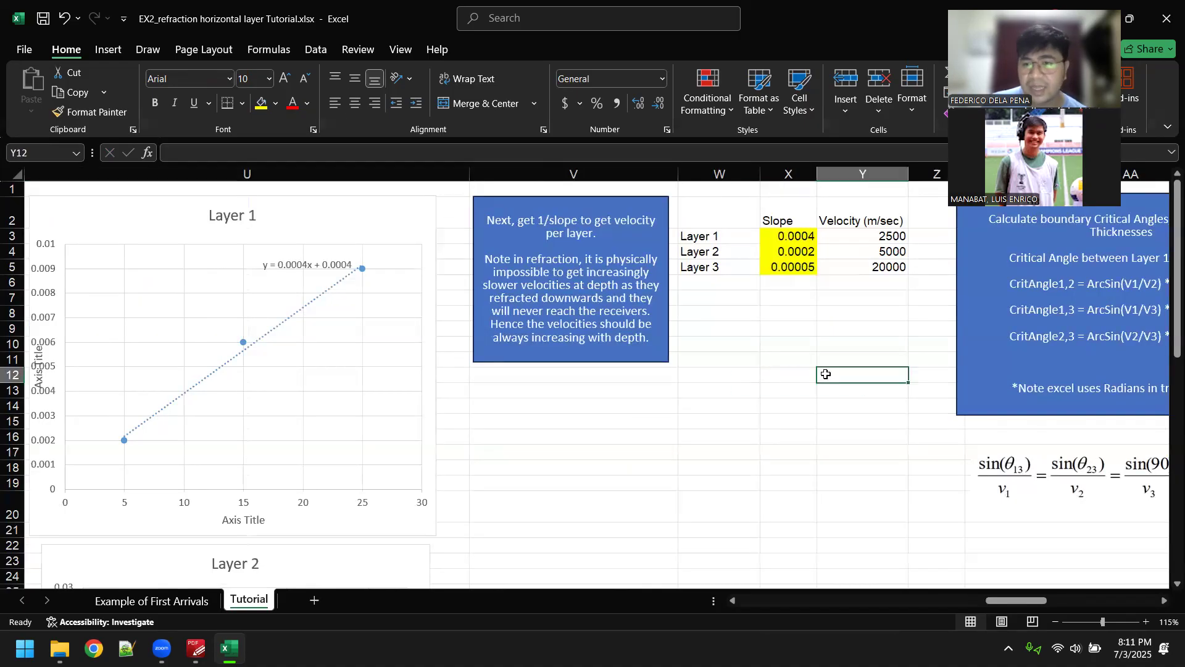
left_click(798, 240)
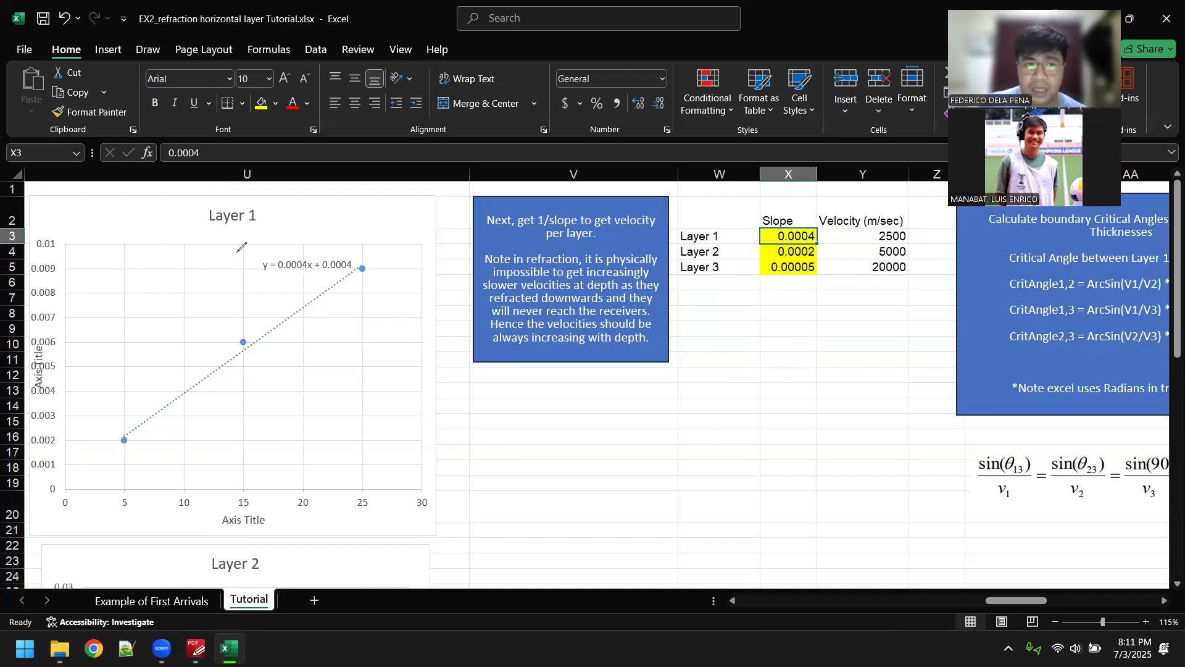
Step: Circle the slope term in the Layer 1 trendline equation and handwrite y = mx + b in red across the chart
mouse_move(293, 254)
left_mouse_down()
mouse_move(264, 273)
mouse_move(306, 272)
mouse_move(309, 258)
mouse_move(291, 252)
left_mouse_up()
mouse_move(240, 394)
left_mouse_down()
mouse_move(267, 402)
mouse_move(229, 440)
left_mouse_up()
left_click_drag(288, 398, 319, 393)
mouse_move(284, 413)
left_mouse_down()
mouse_move(356, 400)
mouse_move(449, 407)
left_mouse_up()
mouse_move(448, 385)
left_mouse_down()
mouse_move(423, 411)
mouse_move(529, 400)
left_mouse_up()
left_click_drag(501, 395, 503, 429)
left_click_drag(537, 388, 541, 420)
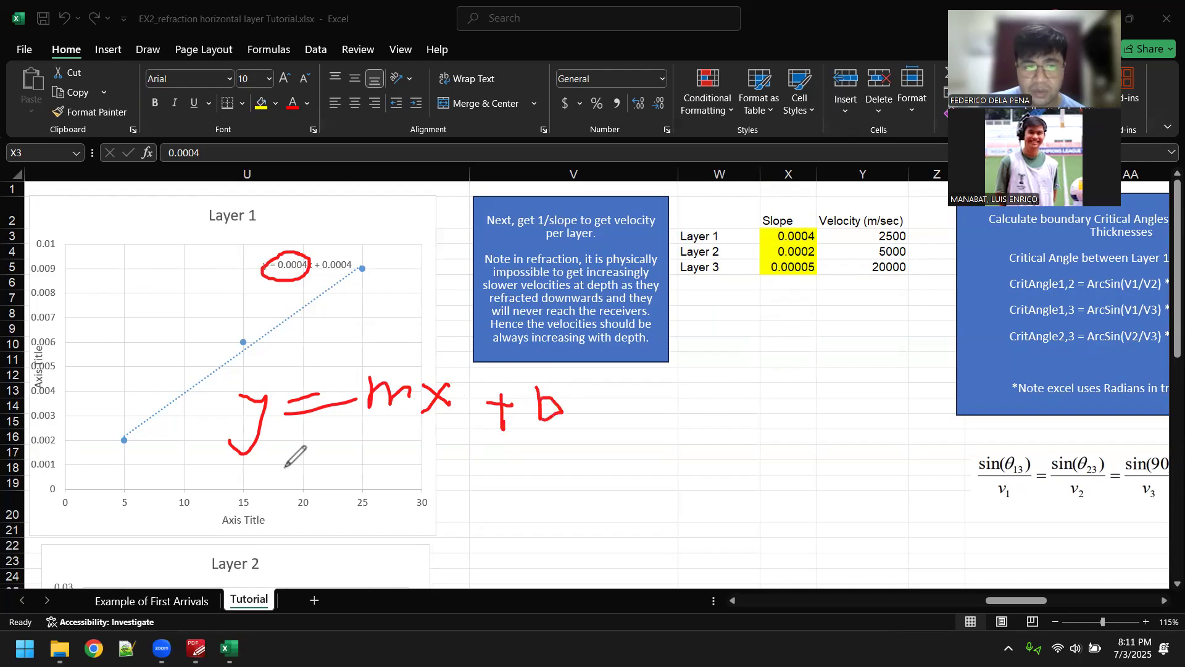
Step: Underline y in the trendline equation and m and b in the handwritten formula, marking the slope term again
left_click_drag(249, 285, 258, 284)
left_click_drag(364, 429, 405, 427)
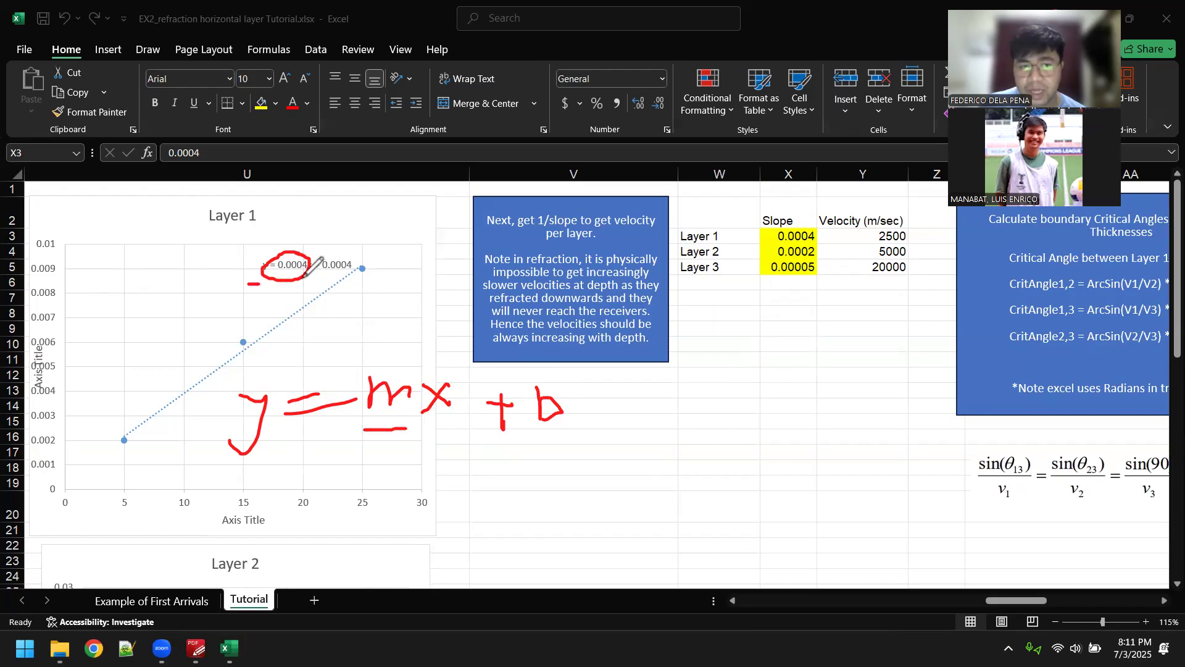
left_click_drag(526, 438, 571, 435)
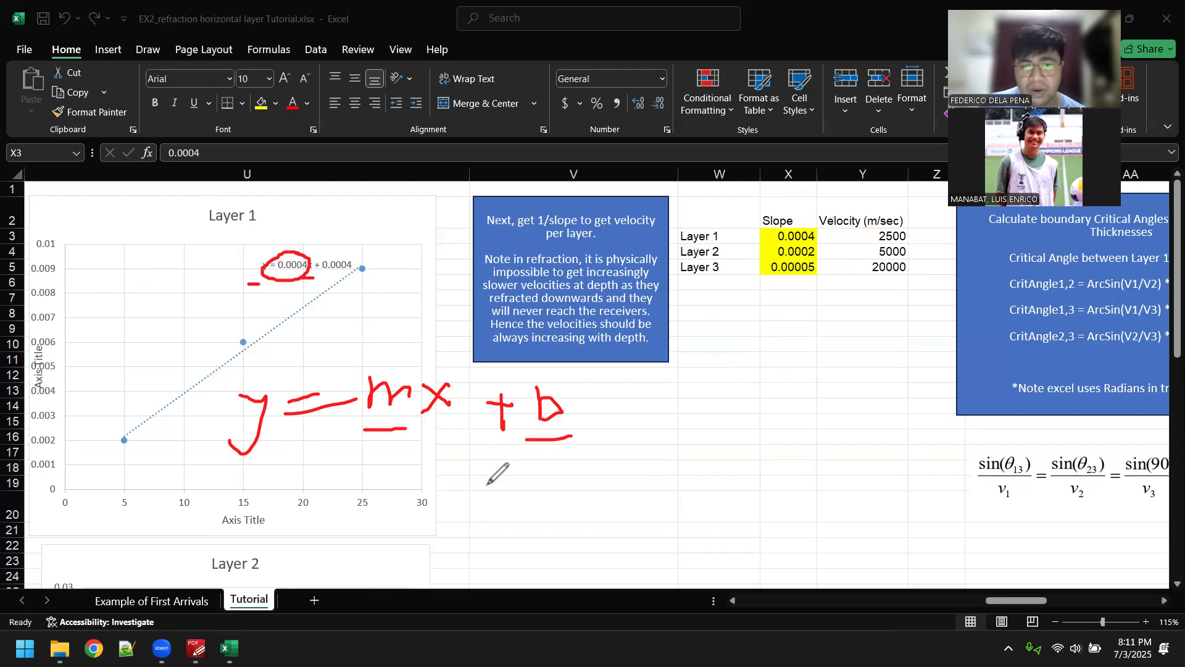
left_click(65, 427)
left_click_drag(281, 274, 308, 278)
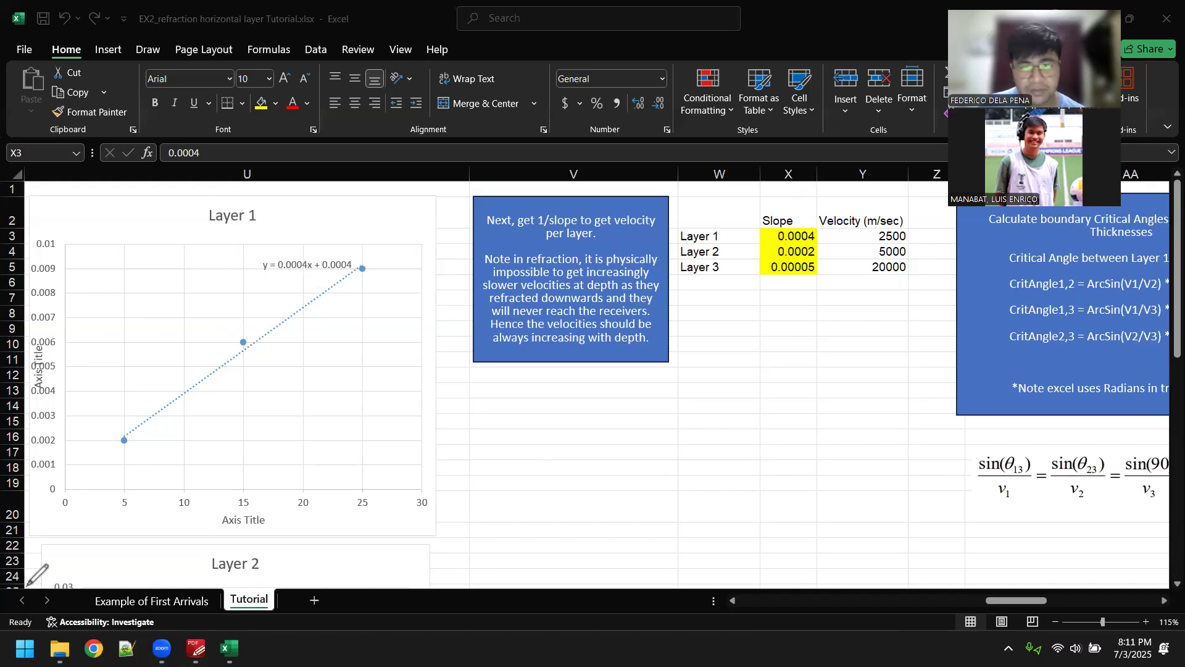
Step: Leave the annotation mode and check the Layer 2 chart's trendline equation before returning to the slope table
left_click(132, 309)
scroll(172, 315, "down", 3)
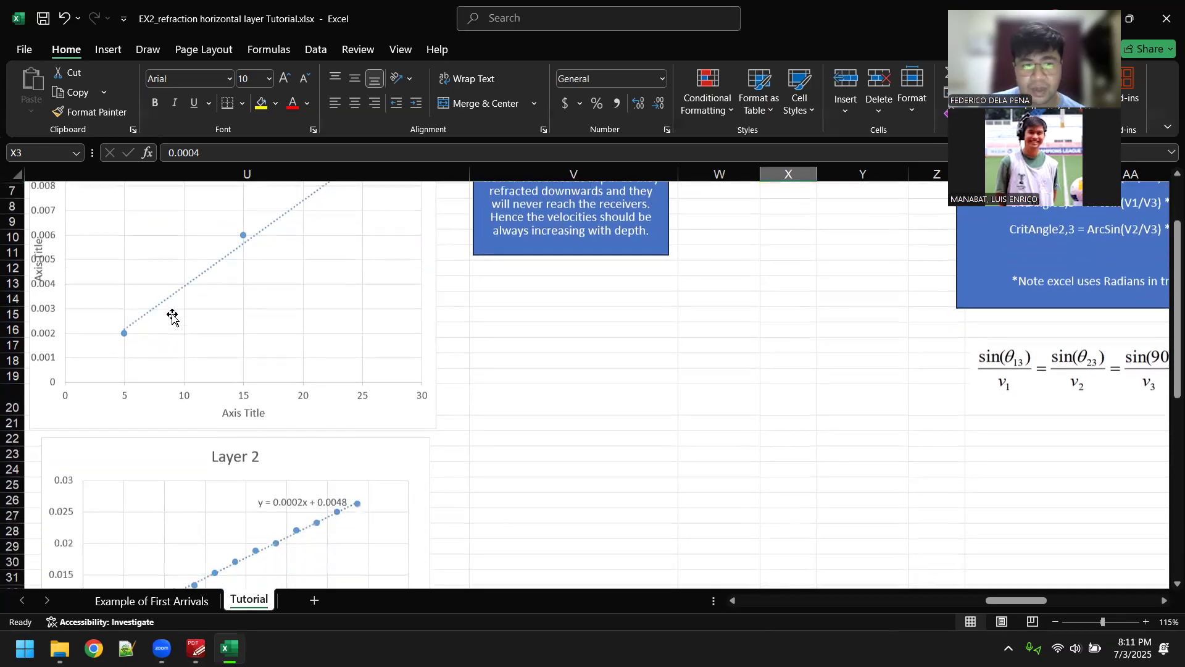
scroll(370, 426, "down", 1)
left_click(509, 395)
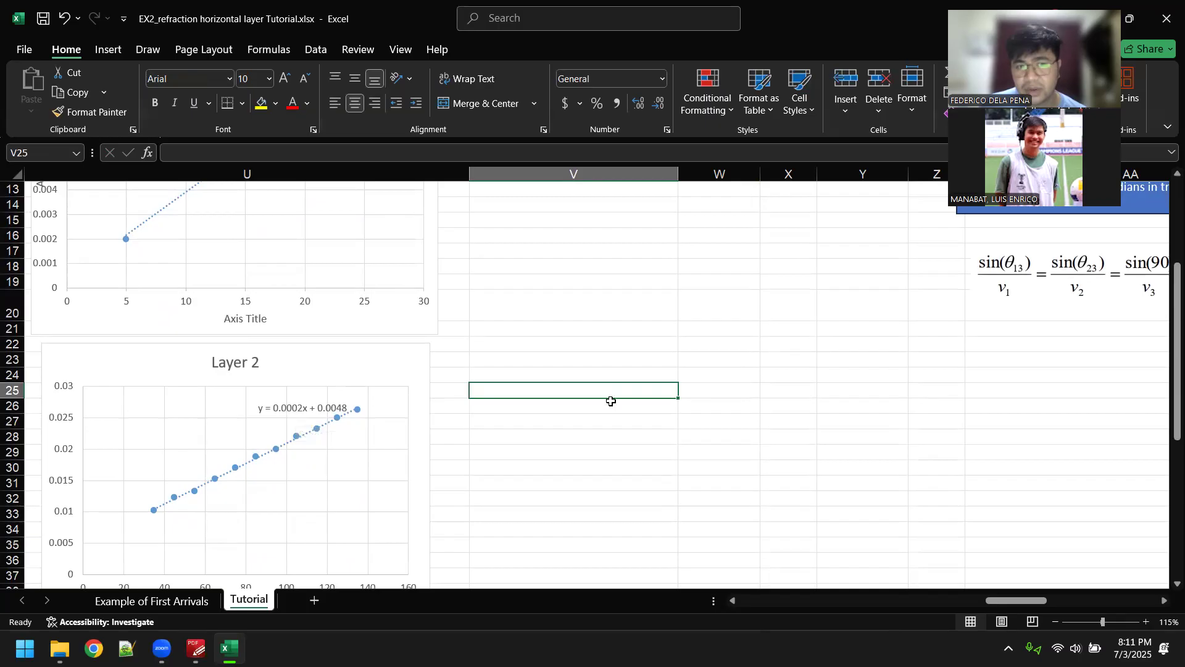
scroll(629, 398, "up", 4)
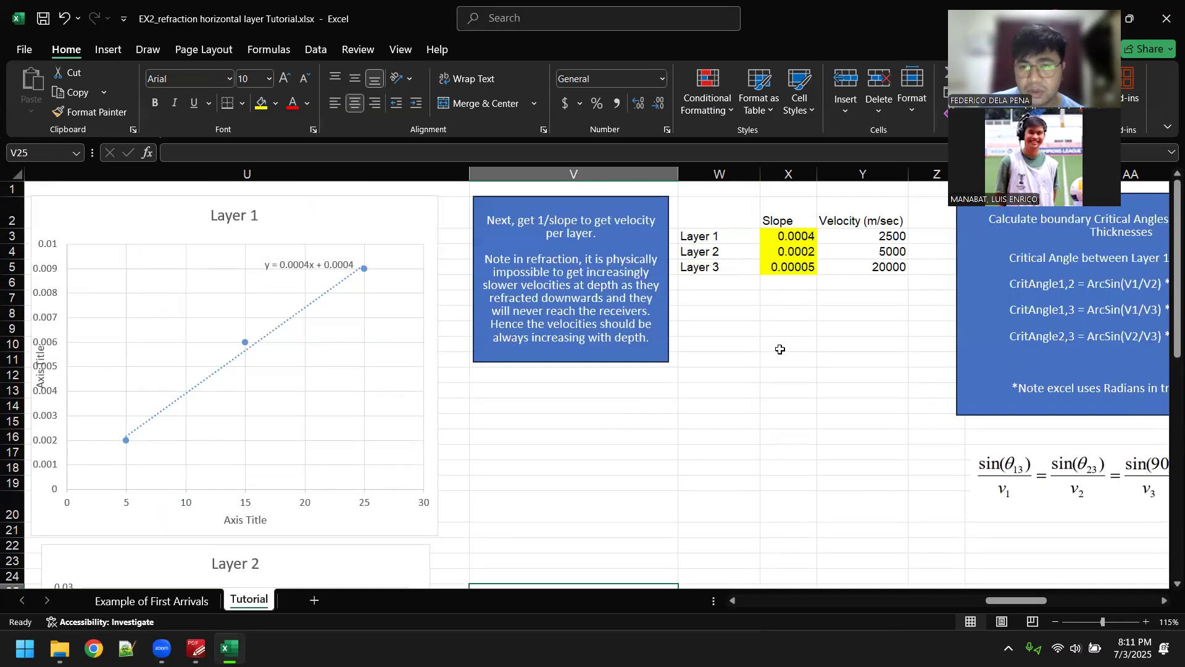
Step: Inspect the Layer 2 slope cell and the formula behind the Layer 2 velocity in Y4
left_click(793, 247)
left_click(934, 336)
left_click_drag(796, 251, 841, 252)
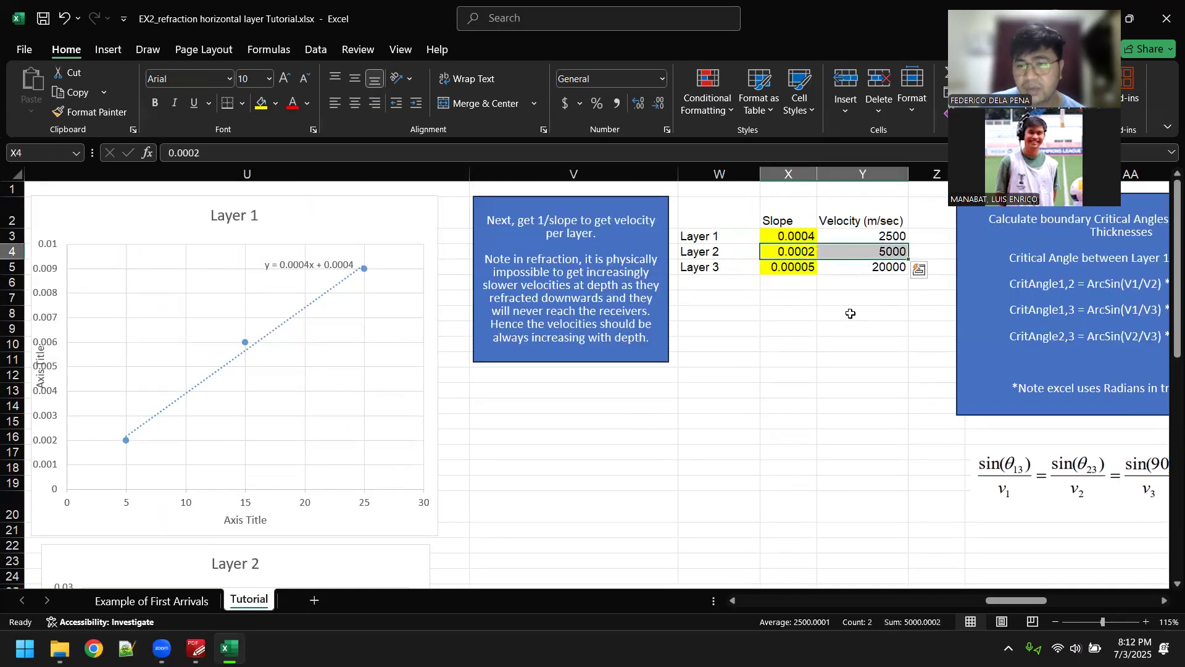
left_click(864, 253)
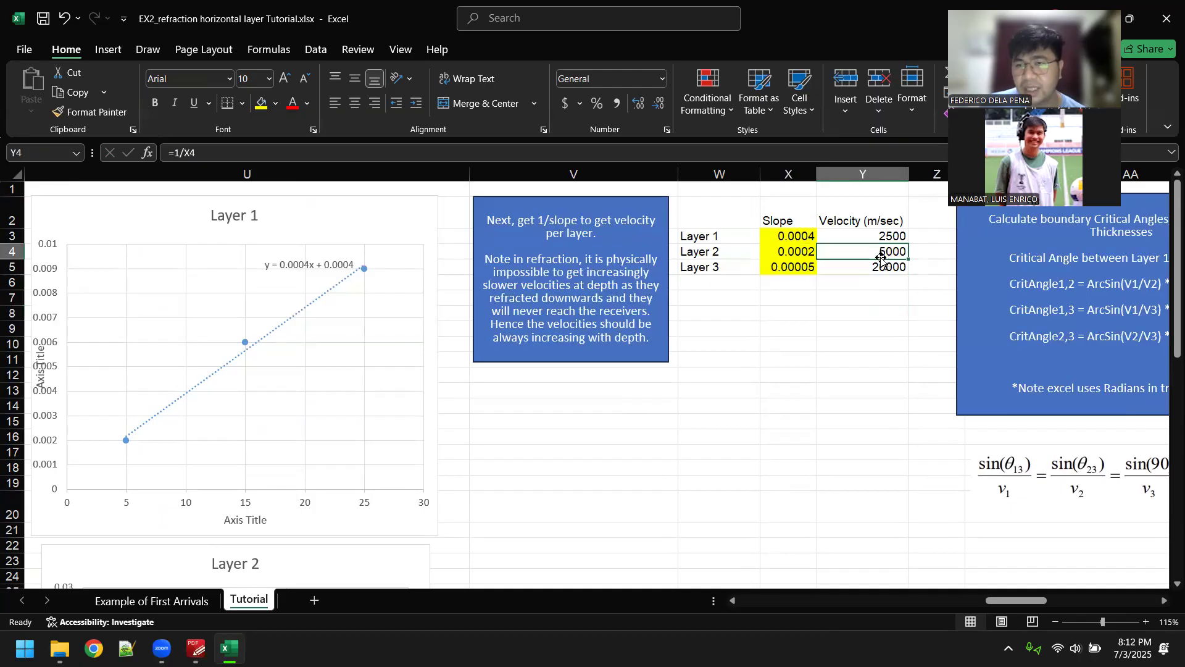
left_click(857, 307)
left_click(864, 252)
left_click(866, 308)
double_click(872, 250)
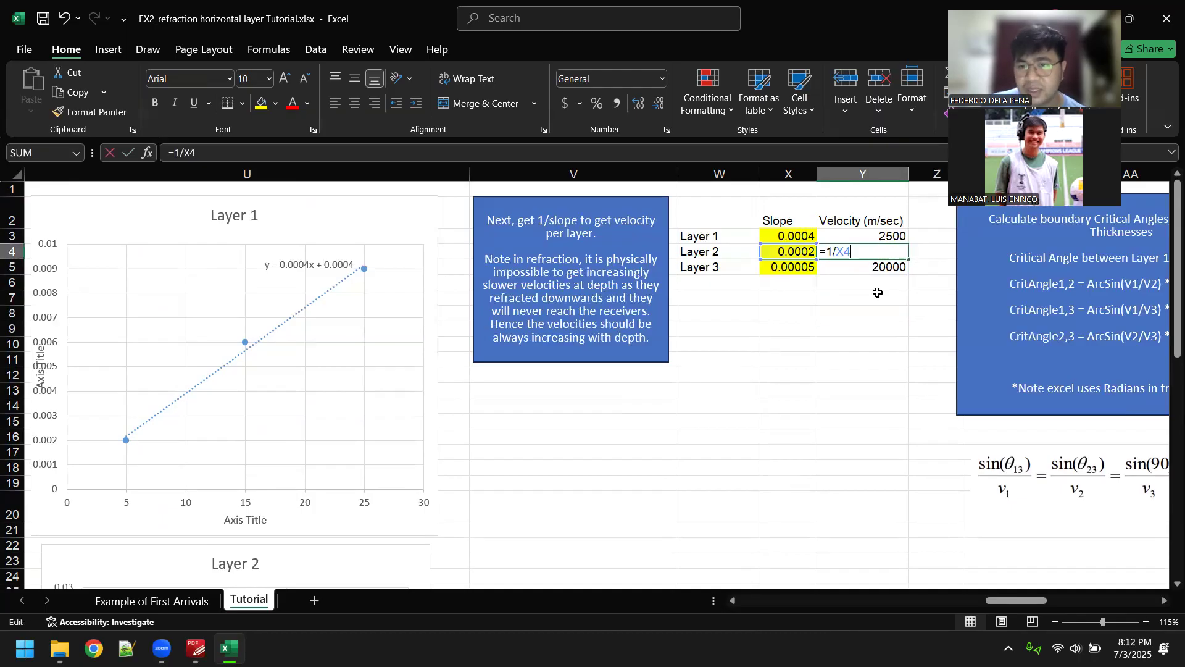
key("Return")
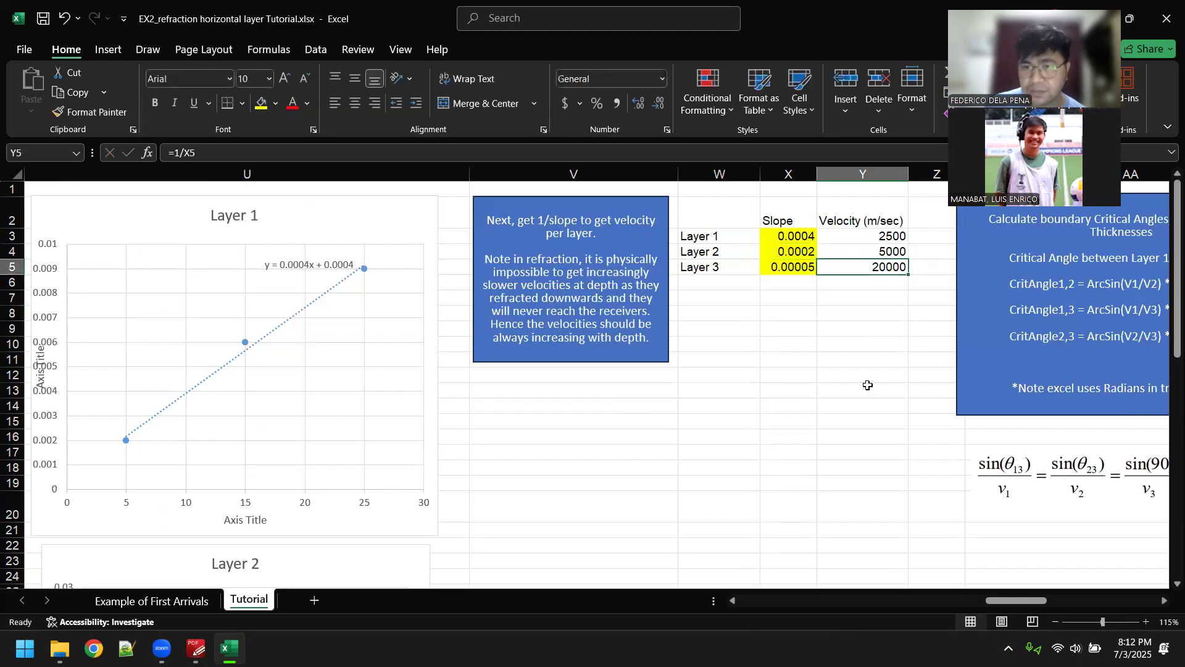
Step: Compare the trendline equations on the Layer 2 and Layer 3 charts, then return to the slope and velocity table
left_click(701, 394)
scroll(457, 302, "down", 7)
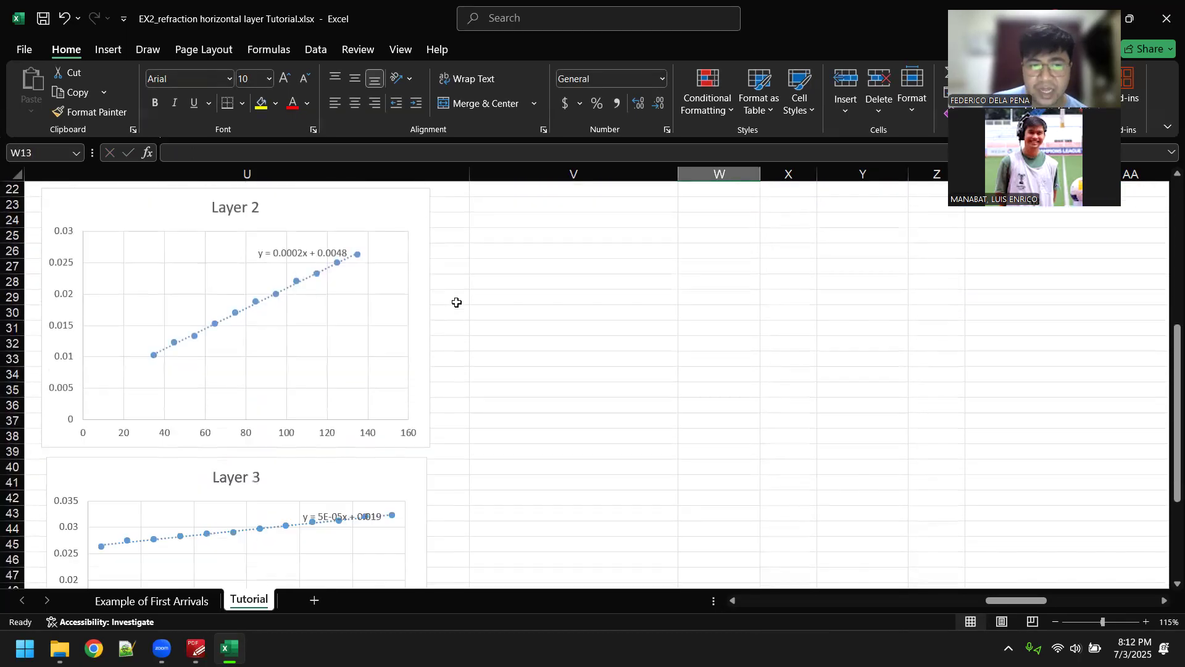
scroll(457, 302, "down", 1)
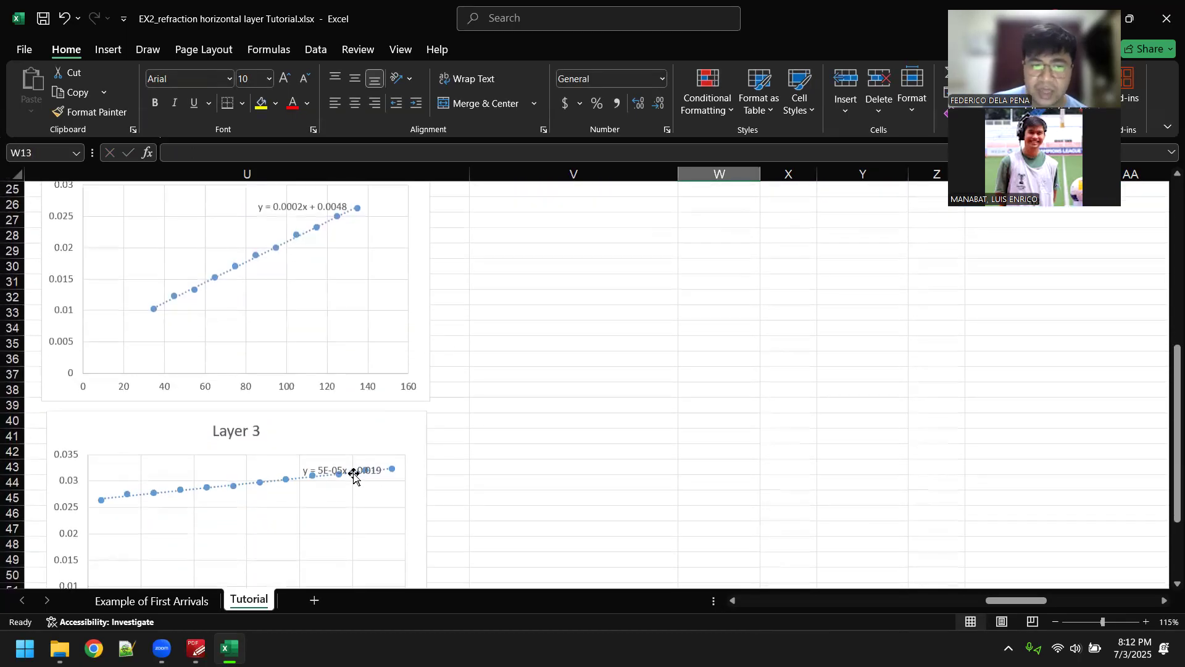
left_click(522, 449)
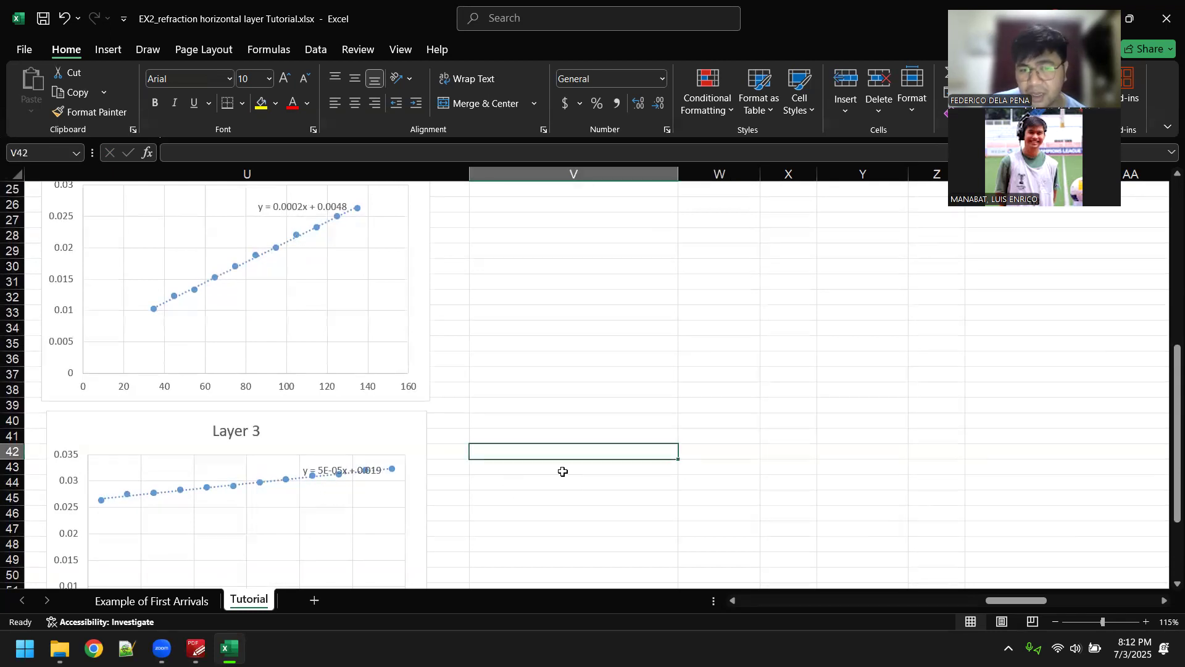
left_click(709, 420)
left_click(693, 394)
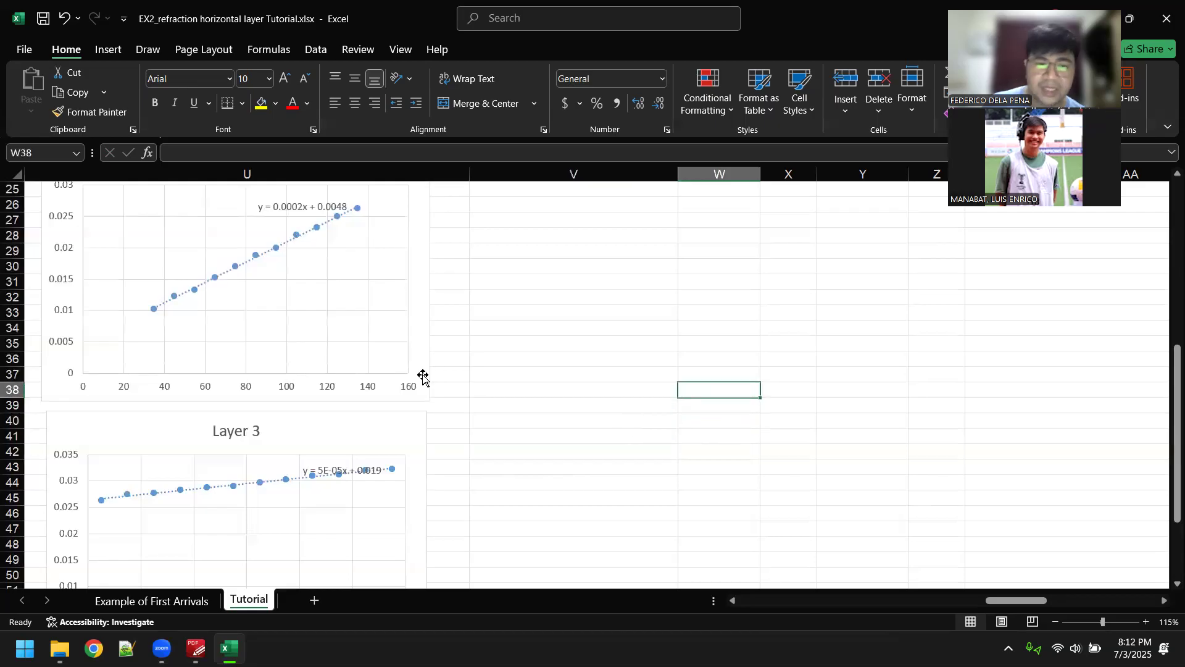
left_click(569, 401)
scroll(651, 472, "up", 1)
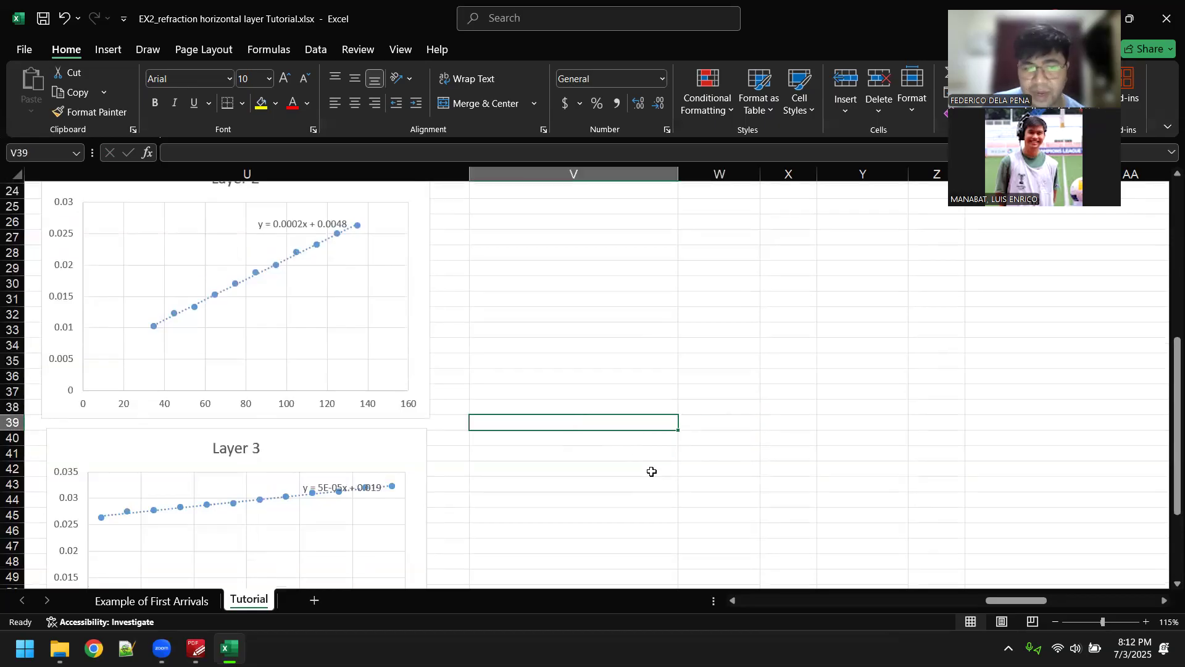
scroll(669, 426, "up", 7)
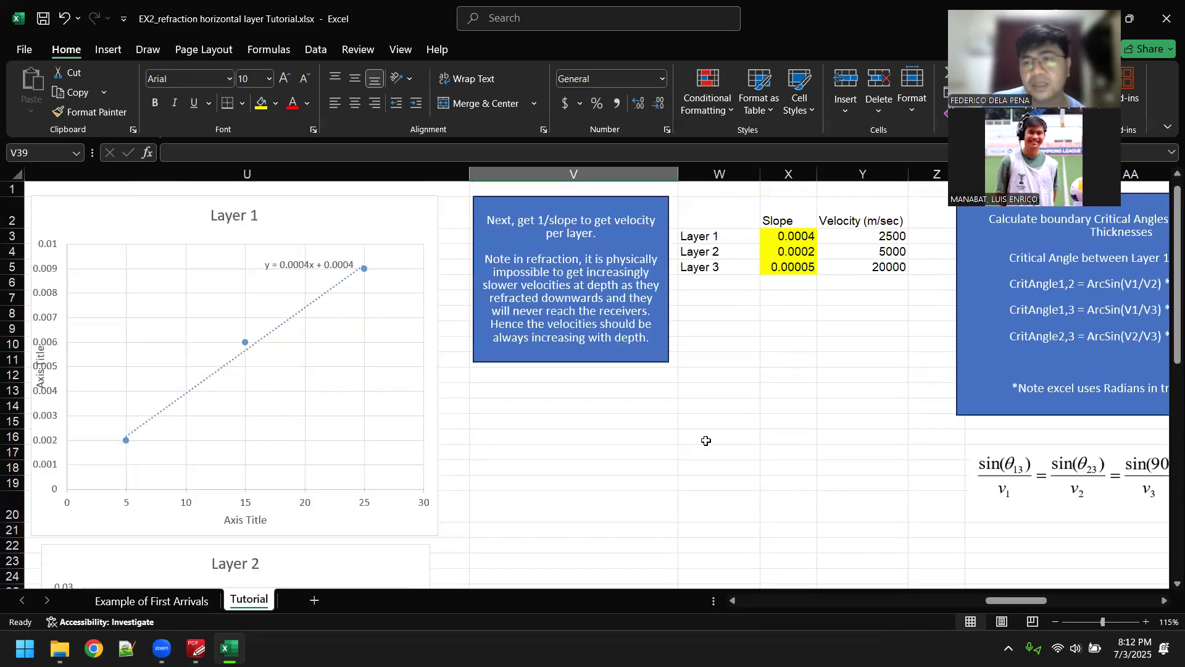
Step: Inspect the Layer 3 slope cell and the velocity formula in Y5
left_click(795, 266)
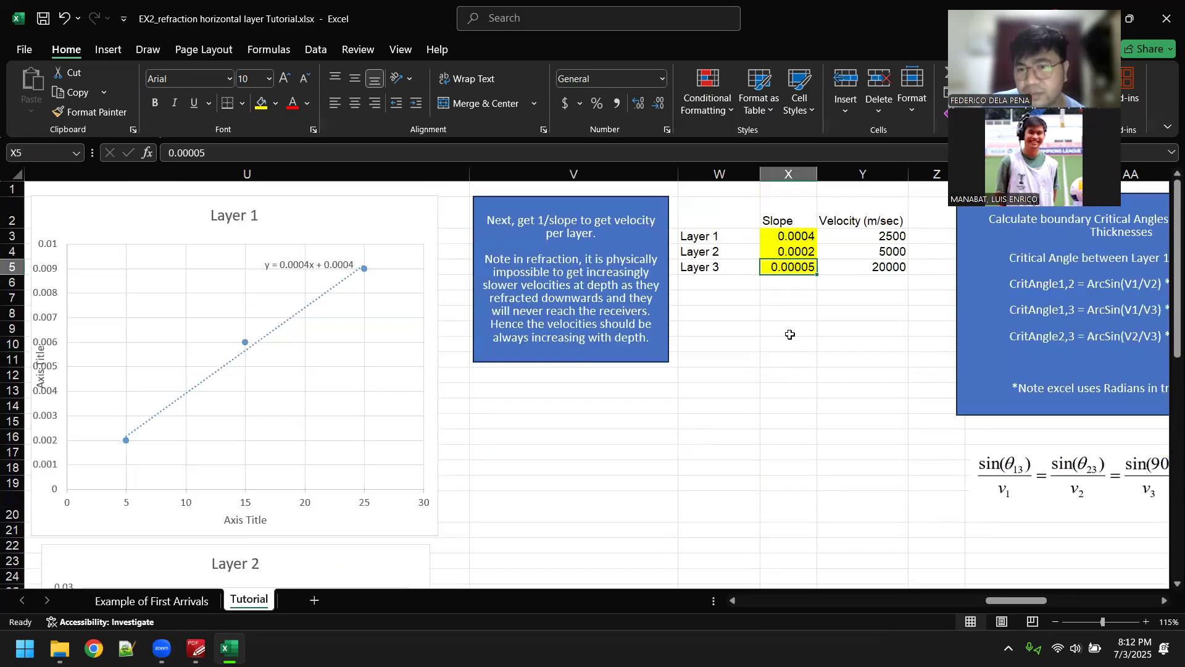
left_click(799, 301)
left_click(806, 266)
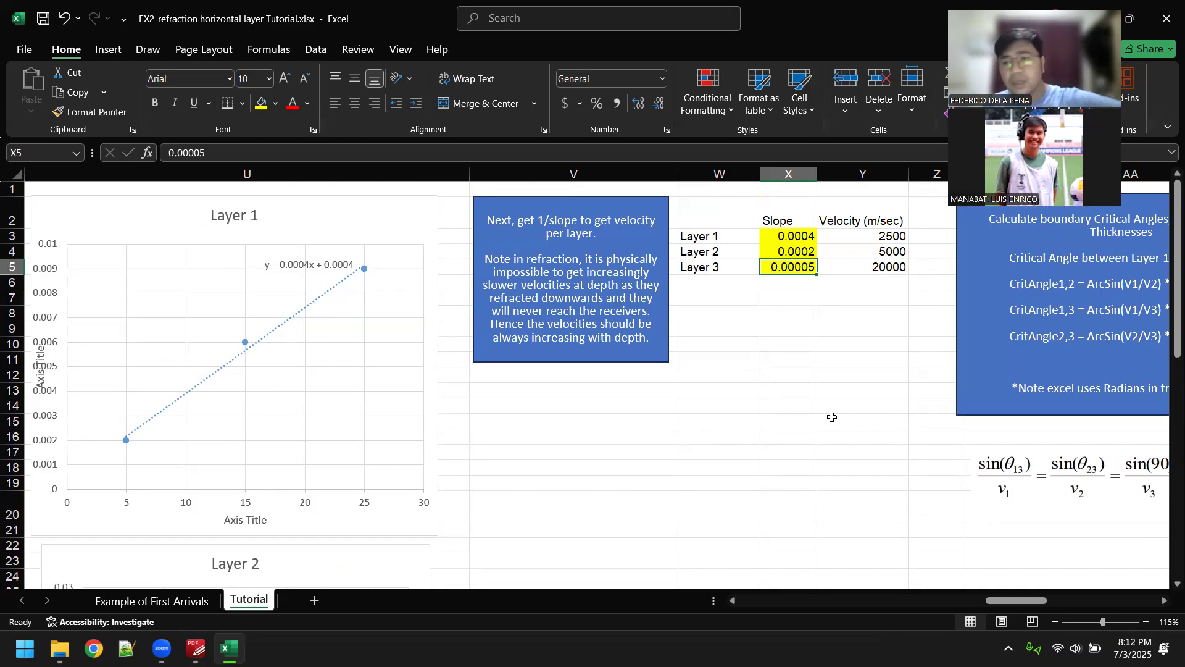
key("Right")
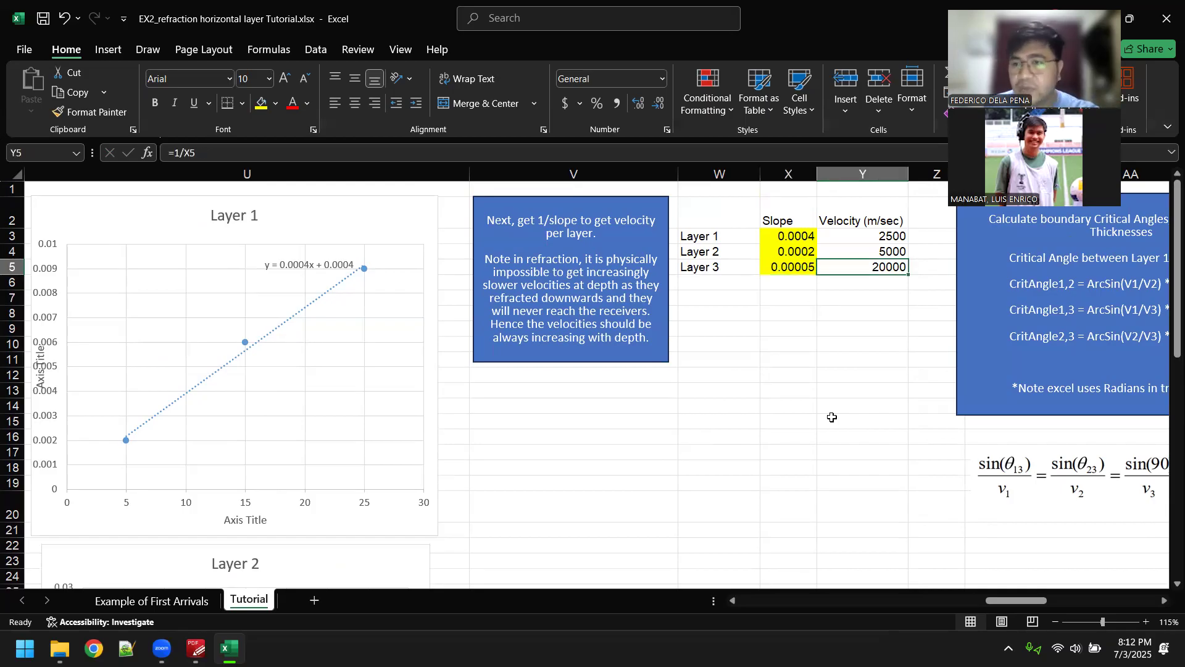
Step: Examine the critical angle table and the text box explaining how to calculate boundary critical angles
key("Right")
key("Right")
key("Right")
key("Right")
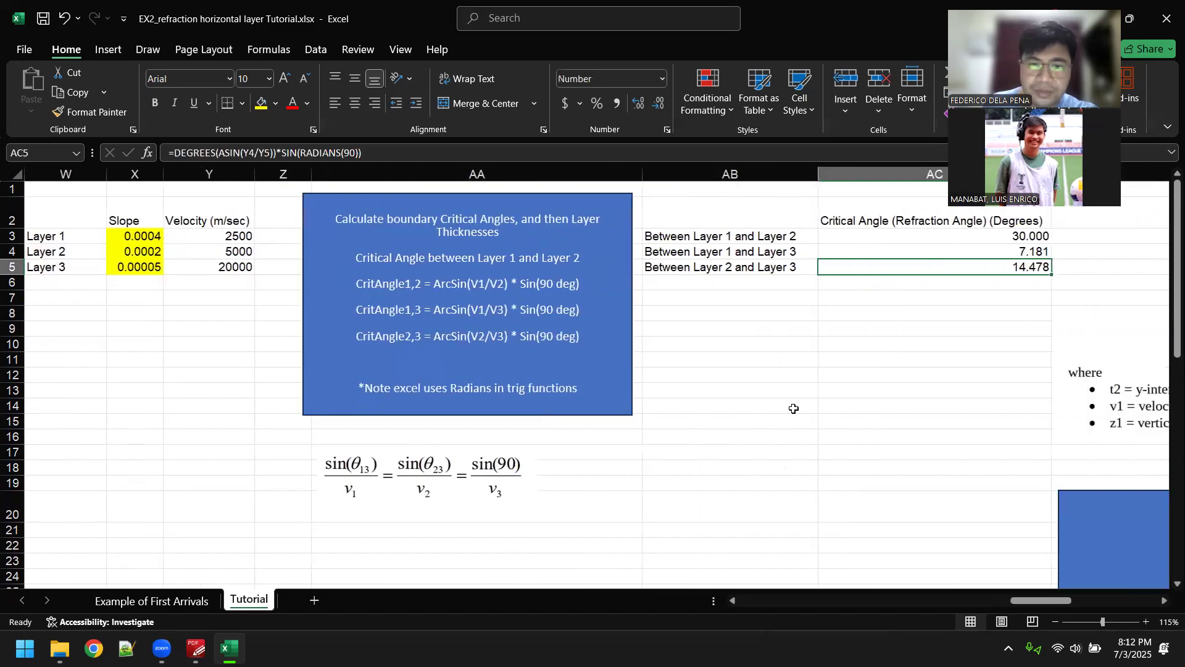
left_click(794, 407)
left_click(734, 371)
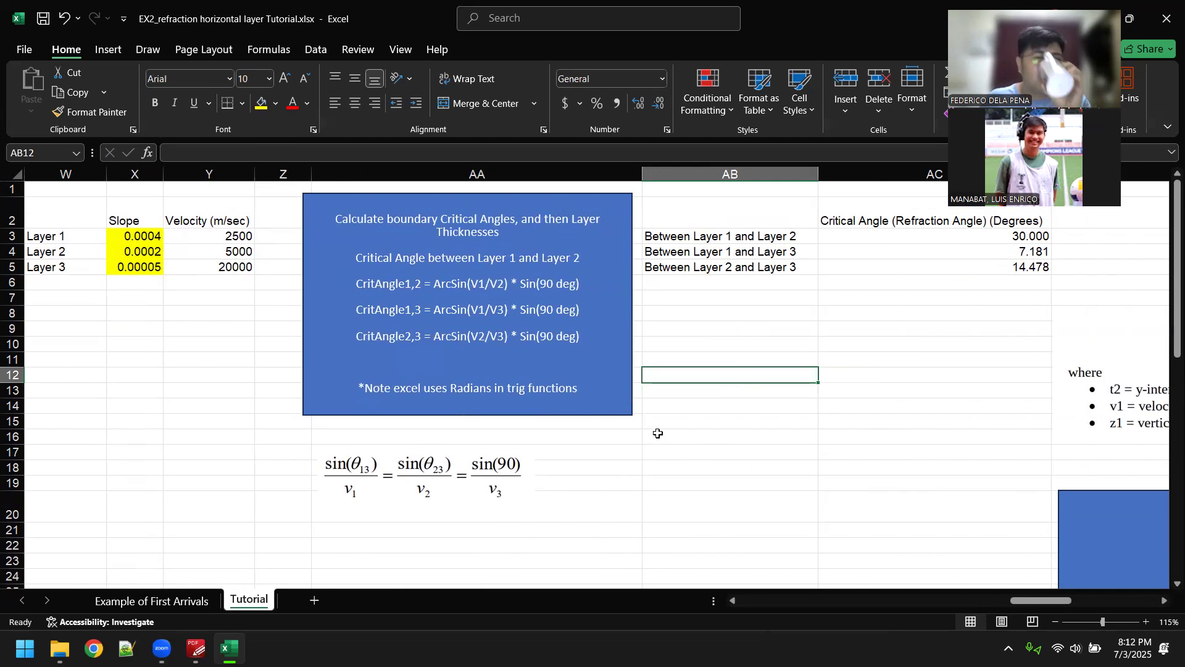
triple_click(472, 218)
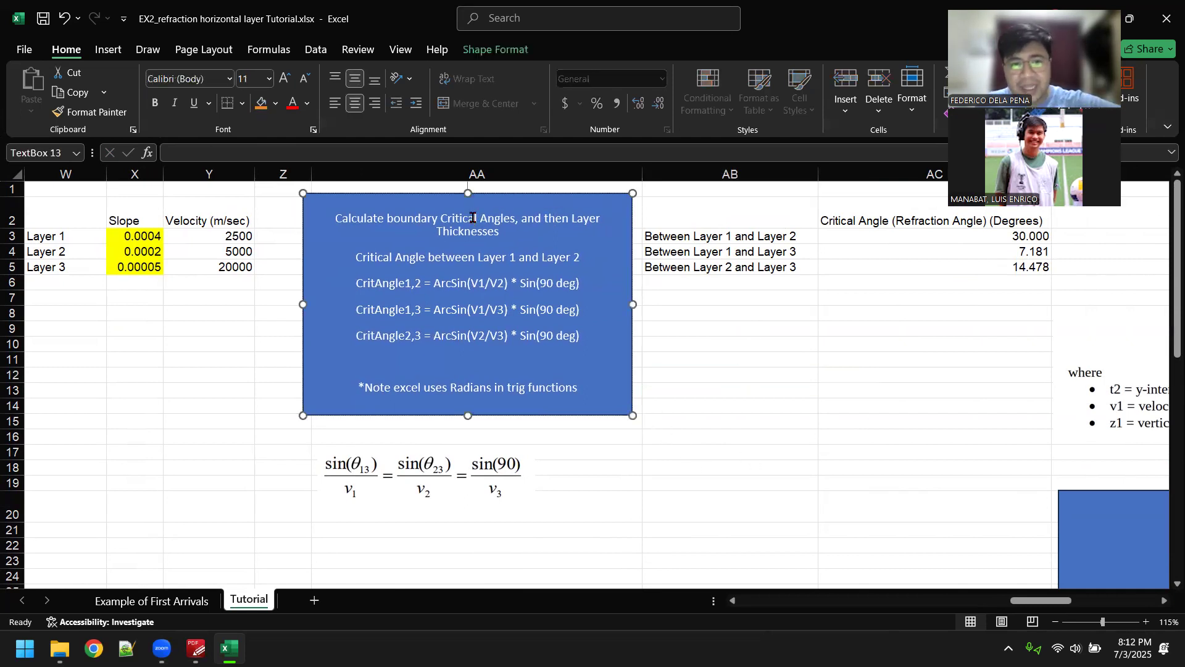
left_click(820, 367)
left_click(722, 333)
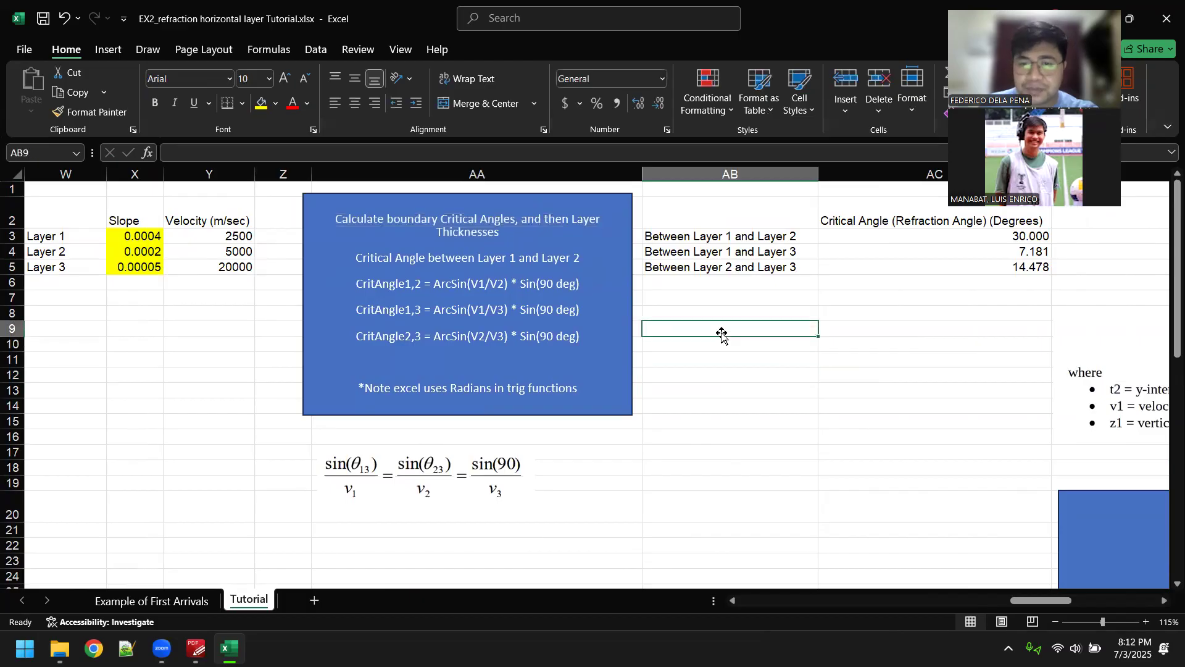
triple_click(517, 220)
left_click(730, 359)
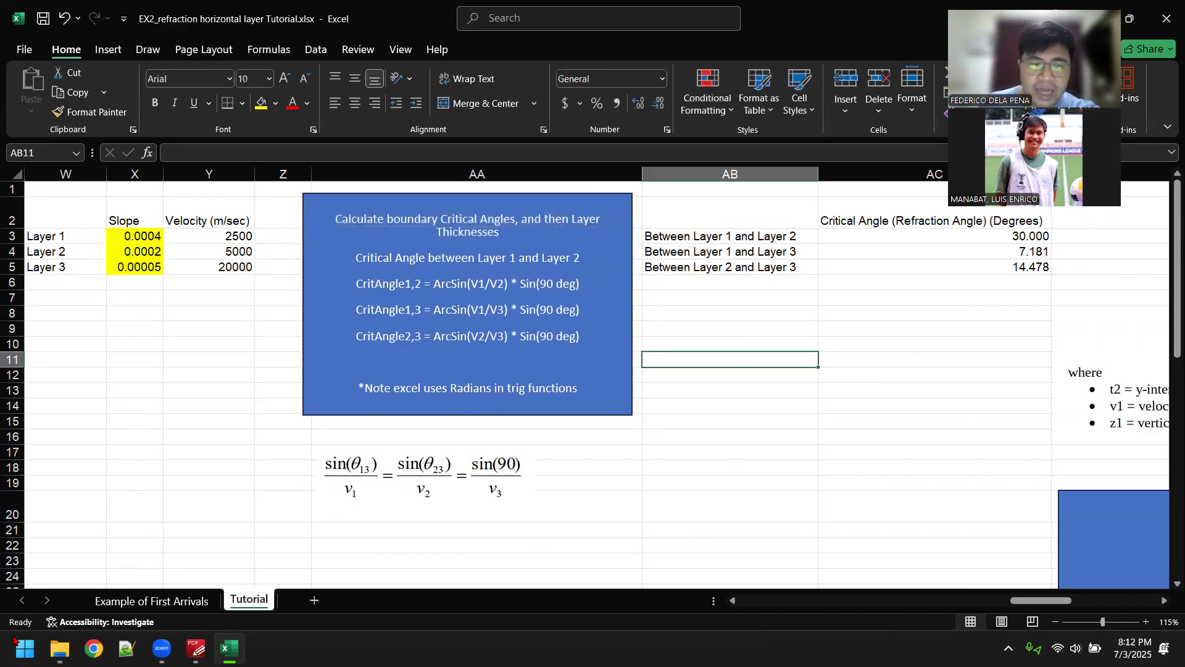
Step: Sketch in red a seismic source, a downgoing ray and a refracted ray along the boundary below the critical angle table
mouse_move(161, 648)
key("Down")
key("Down")
key("Down")
key("Down")
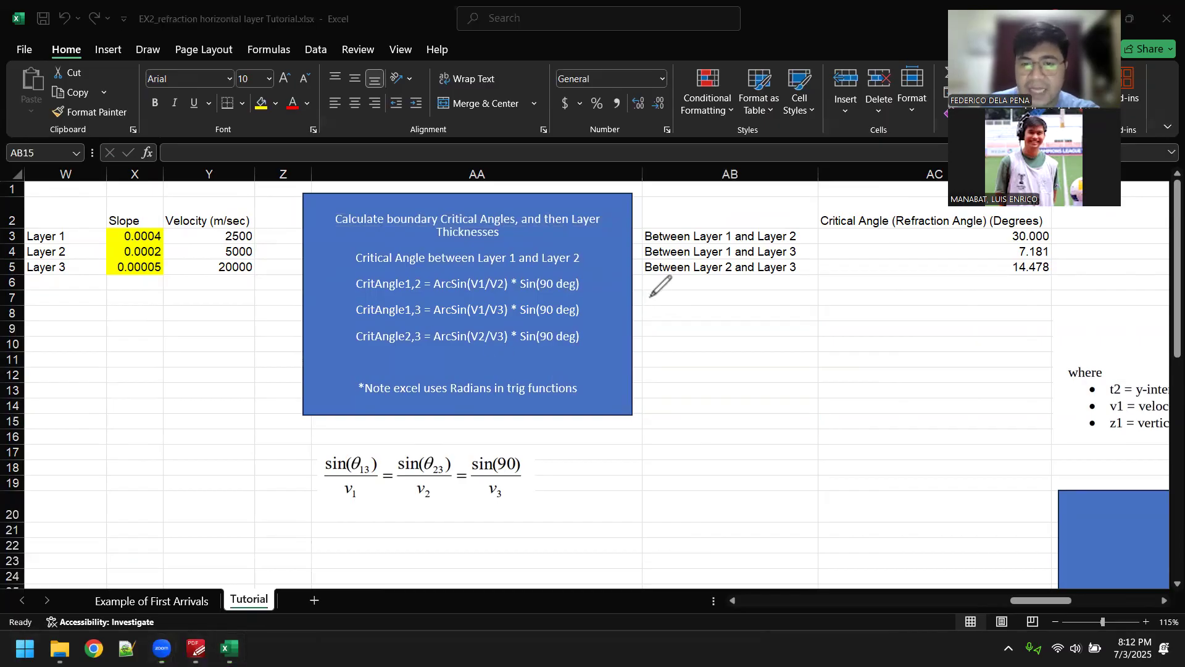
mouse_move(665, 321)
left_mouse_down()
mouse_move(667, 304)
mouse_move(728, 422)
mouse_move(714, 433)
mouse_move(744, 424)
mouse_move(734, 443)
mouse_move(1013, 445)
mouse_move(983, 473)
left_mouse_up()
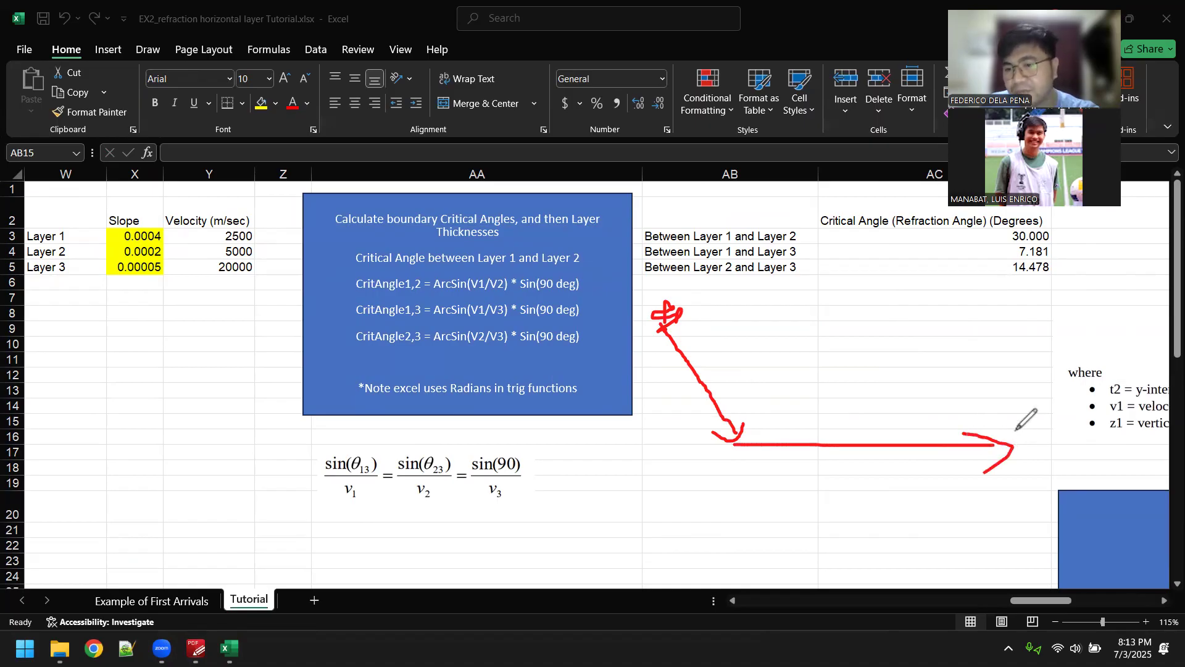
Step: Add the upgoing ray, the normals and angle arcs and a θ1 label to the ray sketch, then clear the annotations
mouse_move(734, 444)
left_mouse_down()
mouse_move(990, 452)
mouse_move(1050, 336)
mouse_move(1054, 295)
left_mouse_up()
mouse_move(764, 360)
left_mouse_down()
mouse_move(747, 441)
mouse_move(757, 393)
left_mouse_up()
left_click_drag(987, 337, 995, 437)
left_click_drag(987, 391, 1019, 405)
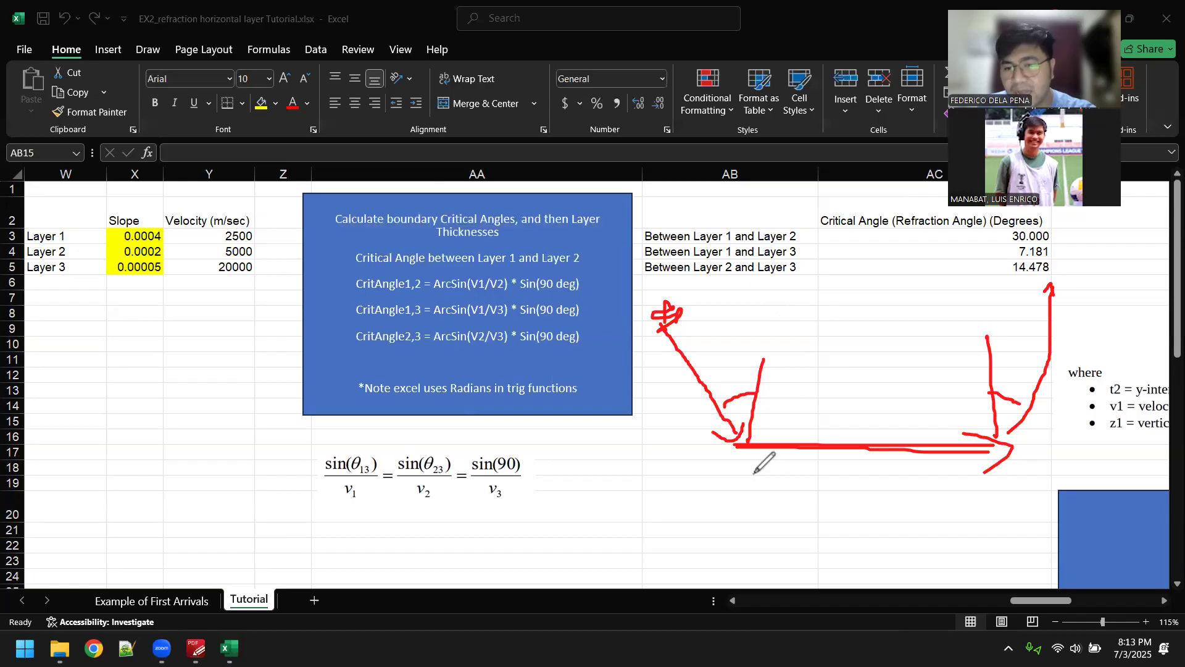
mouse_move(777, 411)
left_mouse_down()
mouse_move(772, 423)
mouse_move(794, 428)
left_mouse_up()
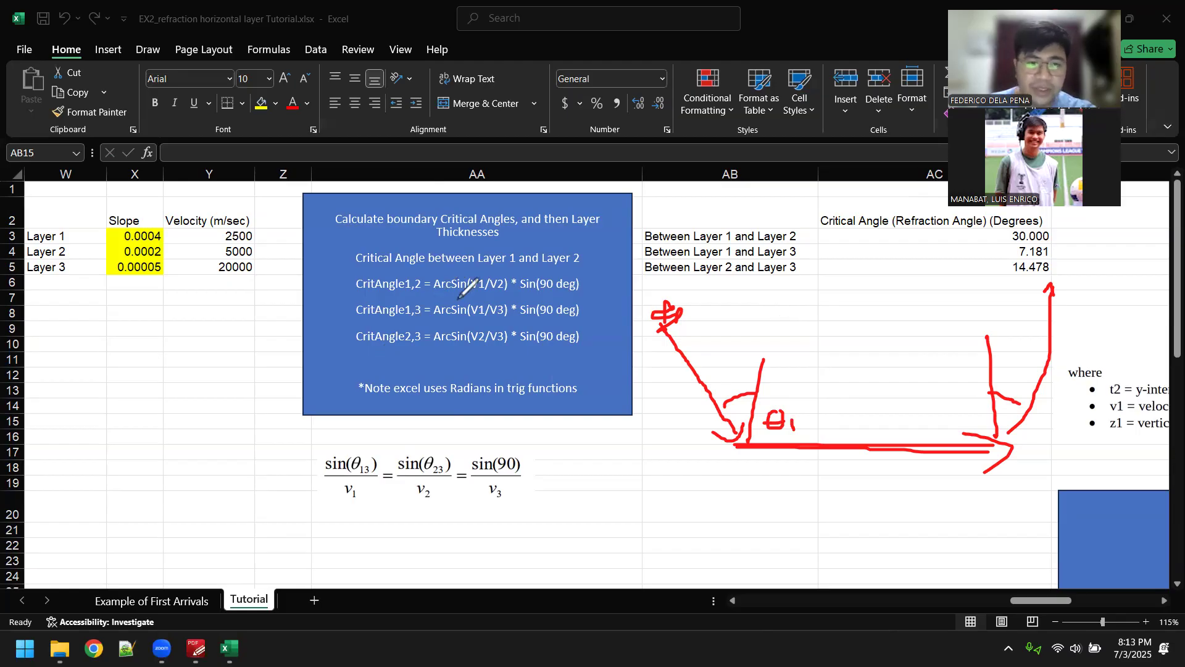
key("Escape")
Step: Review the CritAngle1,2 formula in the critical angle instructions, focusing on the Sin(90 deg) and V1/V2 terms
triple_click(557, 281)
left_click(667, 324)
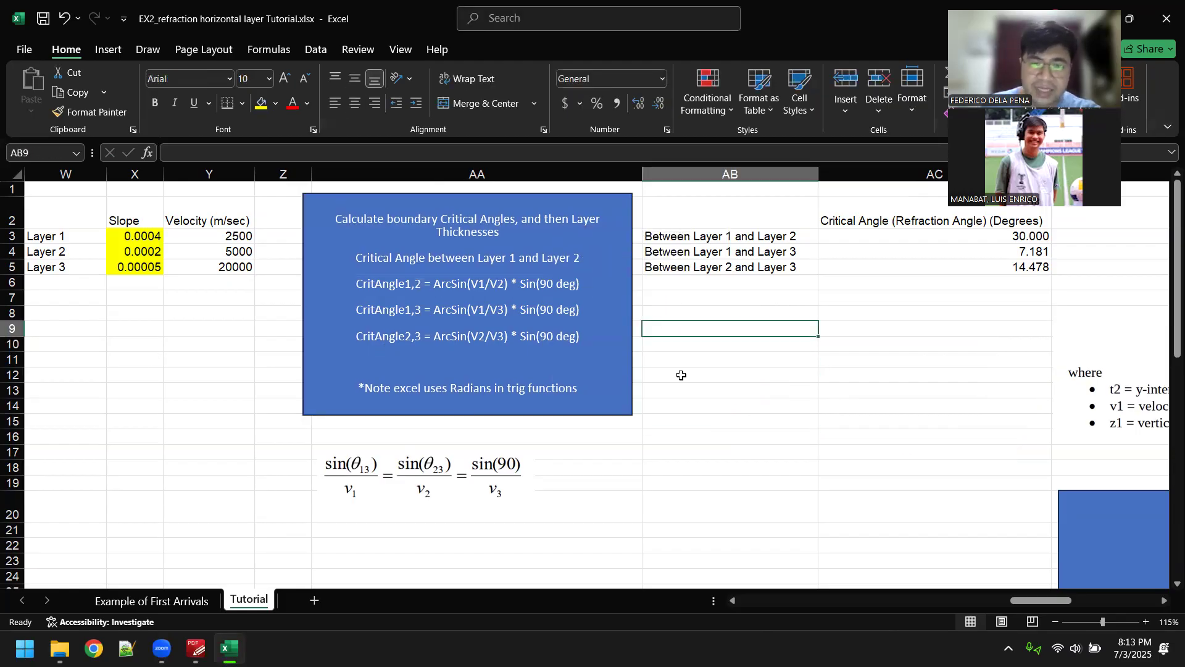
triple_click(564, 275)
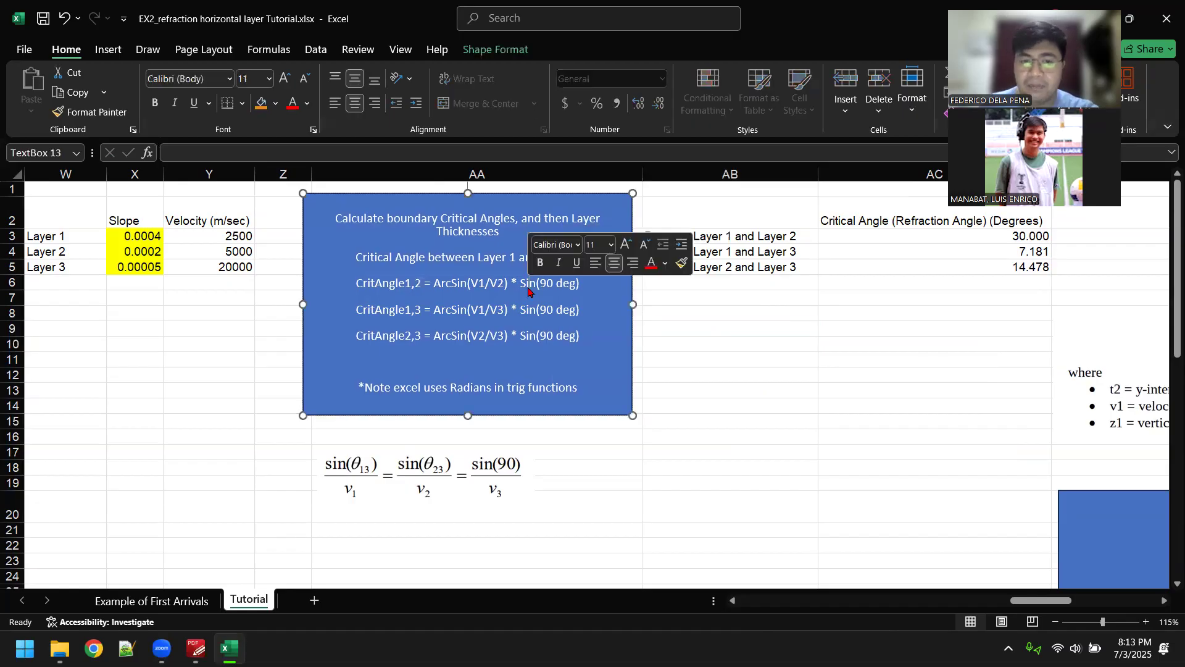
left_click(485, 281)
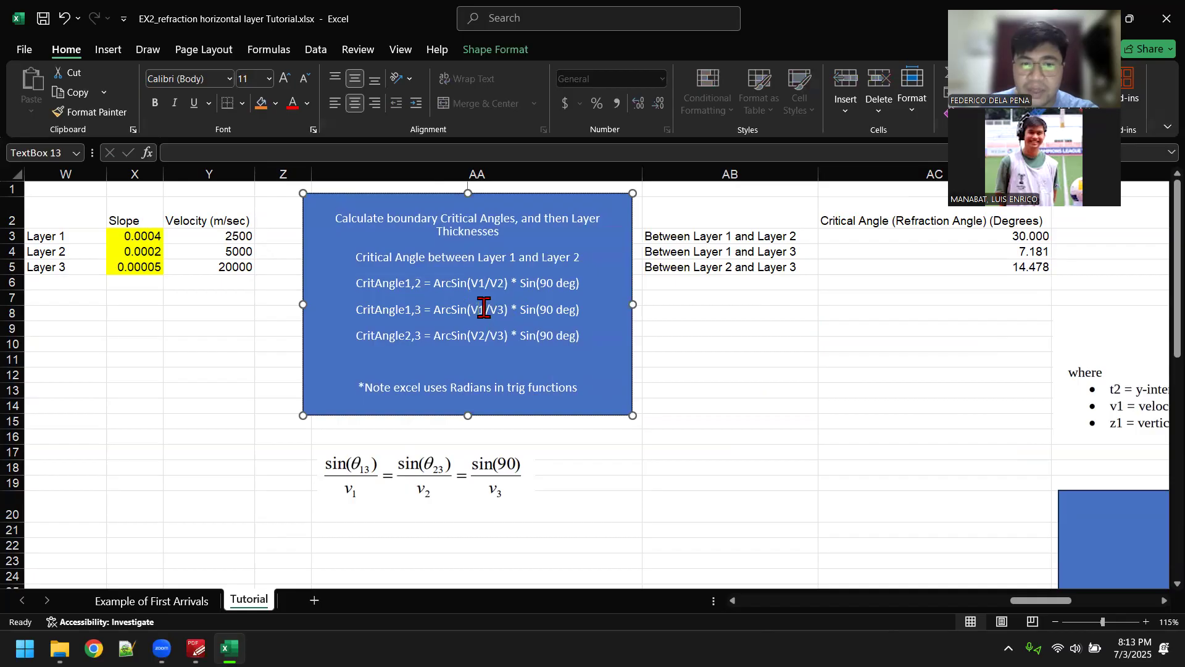
Step: Review the CritAngle1,3, CritAngle2,3 and CritAngle1,2 formulas in the critical angle instructions, focusing on their ArcSin velocity ratios
left_click(523, 311)
left_click_drag(474, 334, 504, 336)
left_click(765, 423)
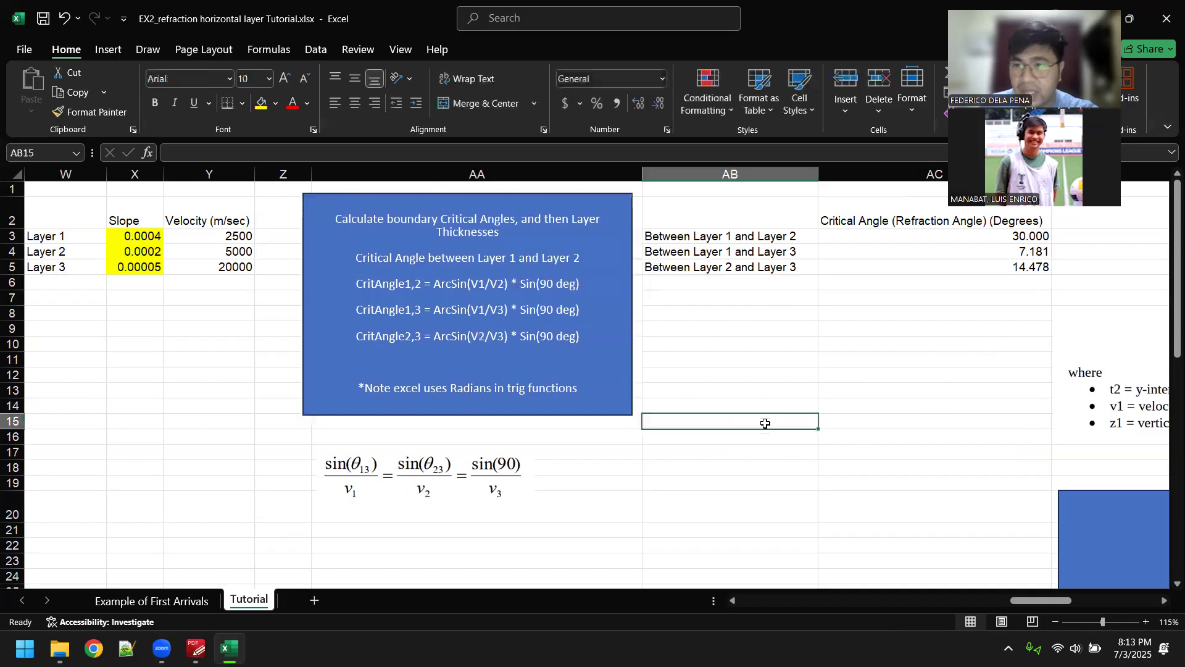
triple_click(455, 283)
left_click(683, 331)
Step: Enlarge the Snell's law equation picture below the critical angle instructions and position it under the text box
left_click(480, 463)
left_click_drag(487, 482, 672, 512)
left_click_drag(574, 479, 523, 512)
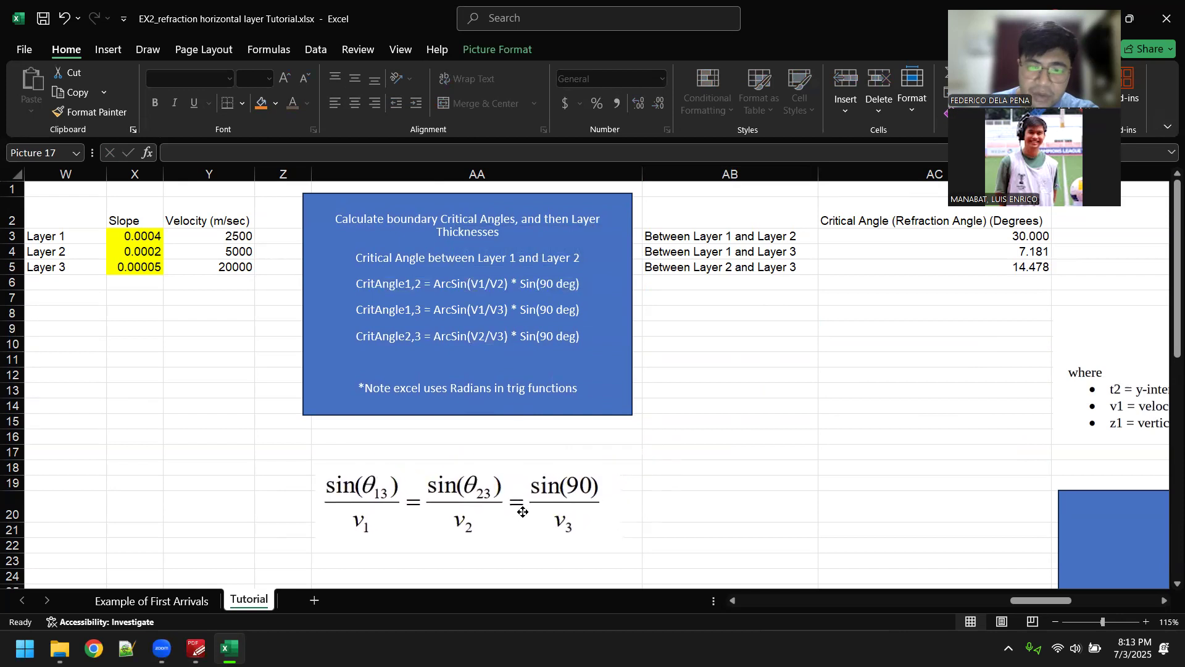
left_click(847, 438)
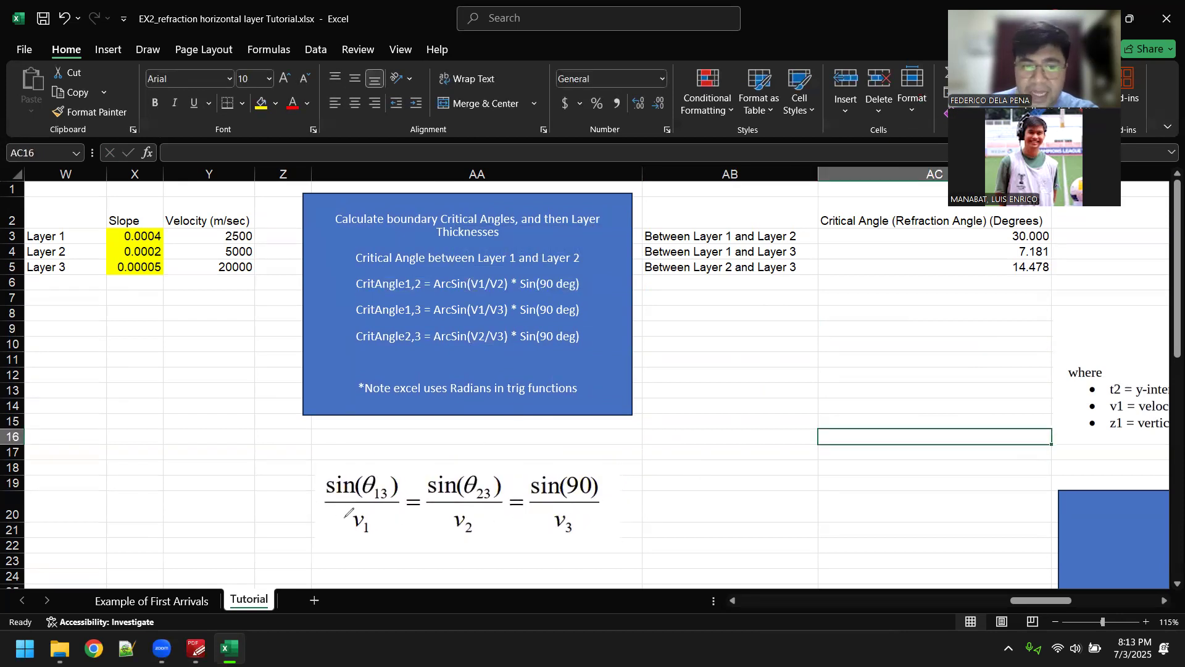
Step: Underline θ13, v1 and v2 in red on the enlarged Snell's law equation
left_click_drag(361, 506, 369, 505)
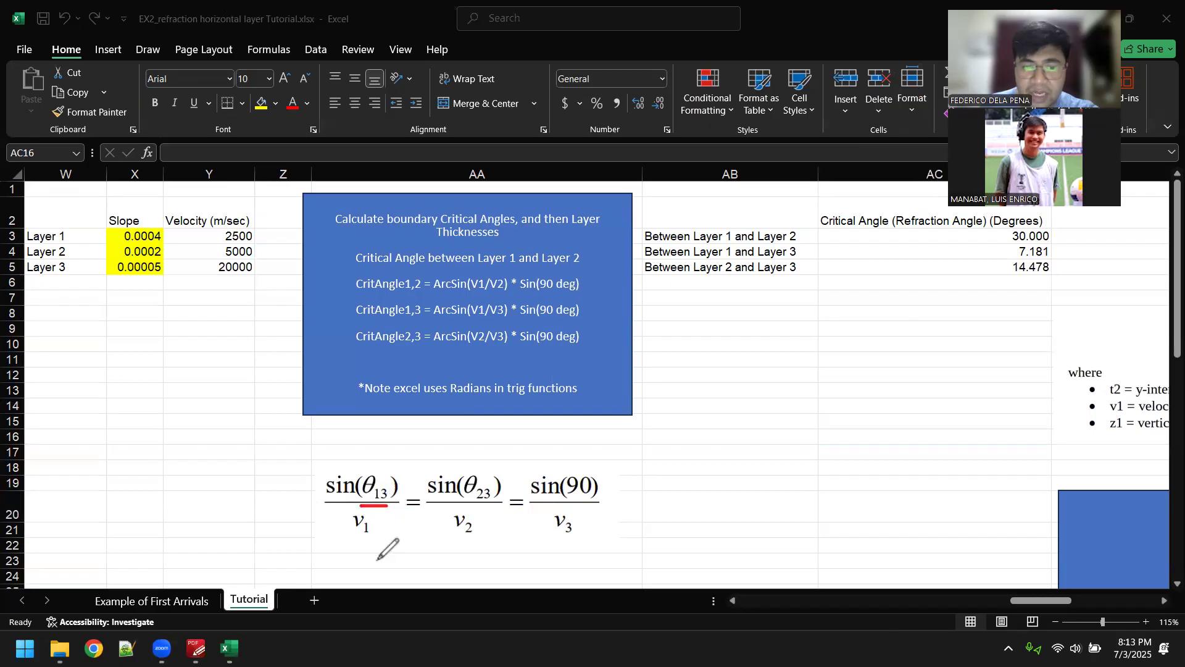
left_click_drag(348, 540, 367, 539)
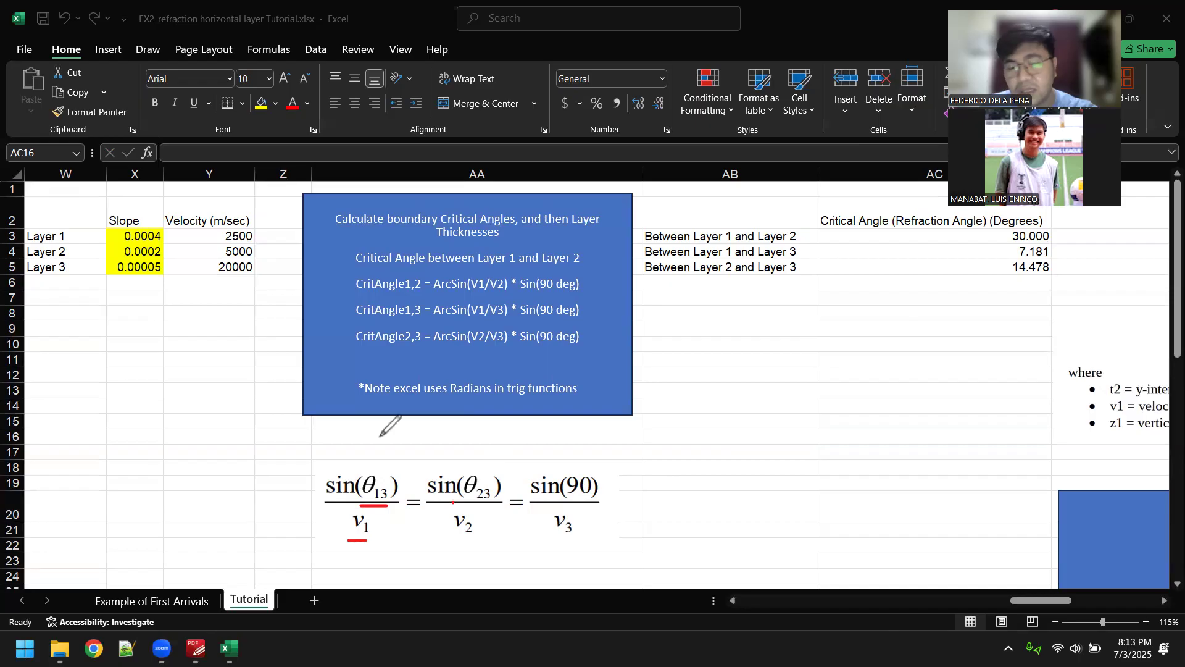
left_click_drag(452, 543, 463, 543)
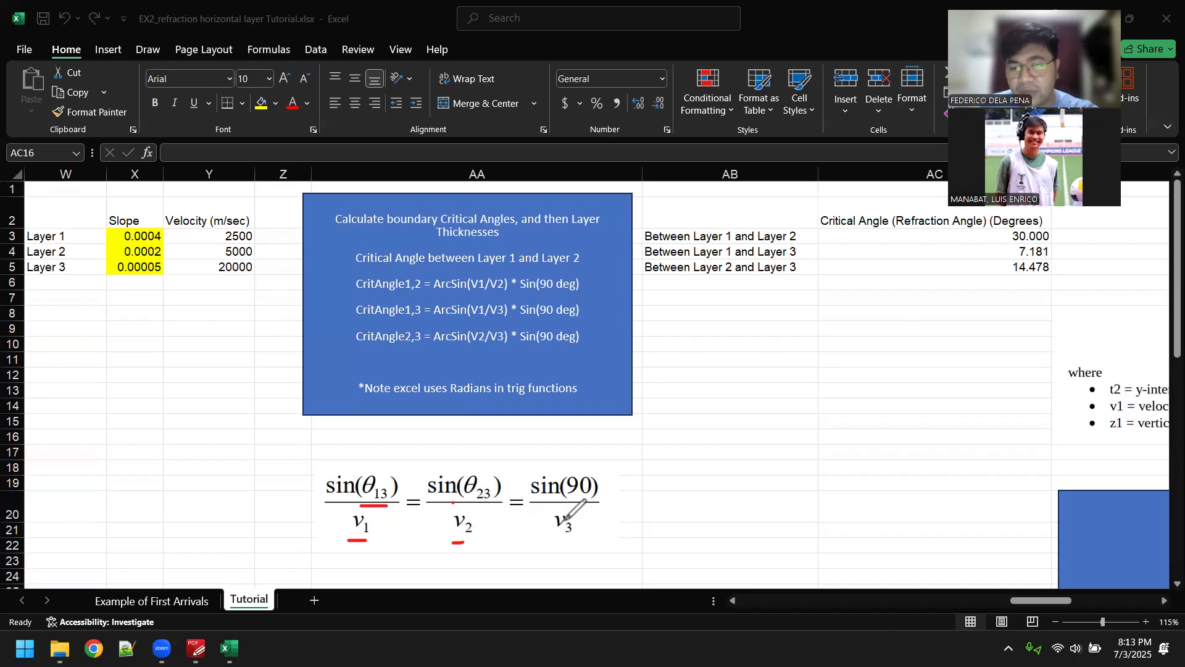